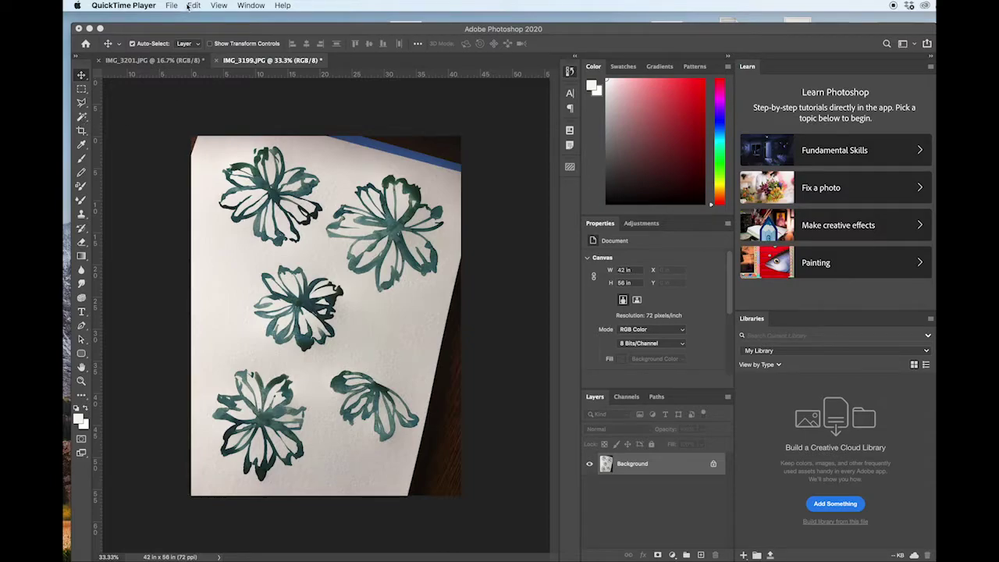
Open Select > Color Range and sample the white paper at several spots.
left_click(182, 29)
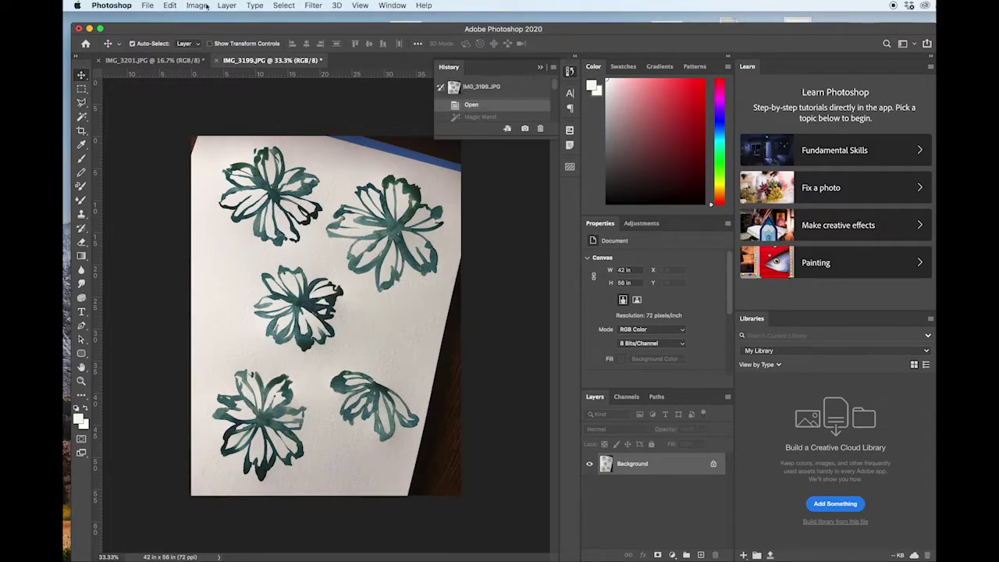
left_click(284, 5)
left_click(308, 111)
left_click(420, 316)
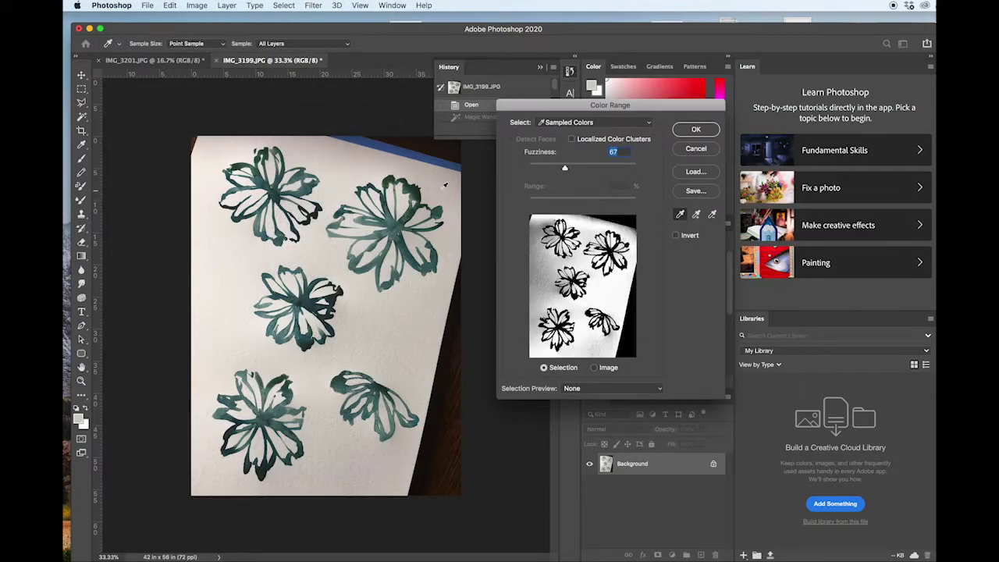
left_click(213, 241)
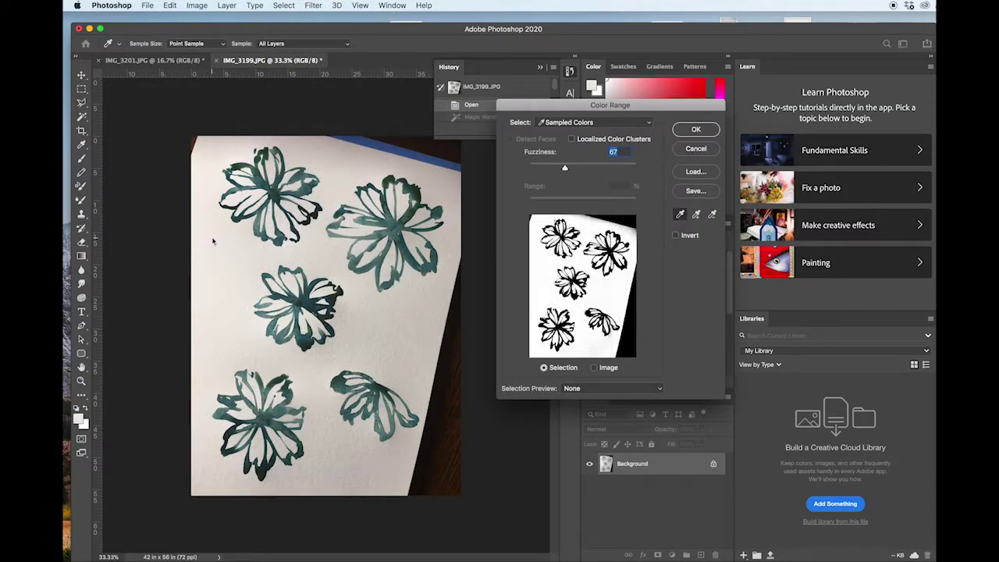
left_click(331, 142)
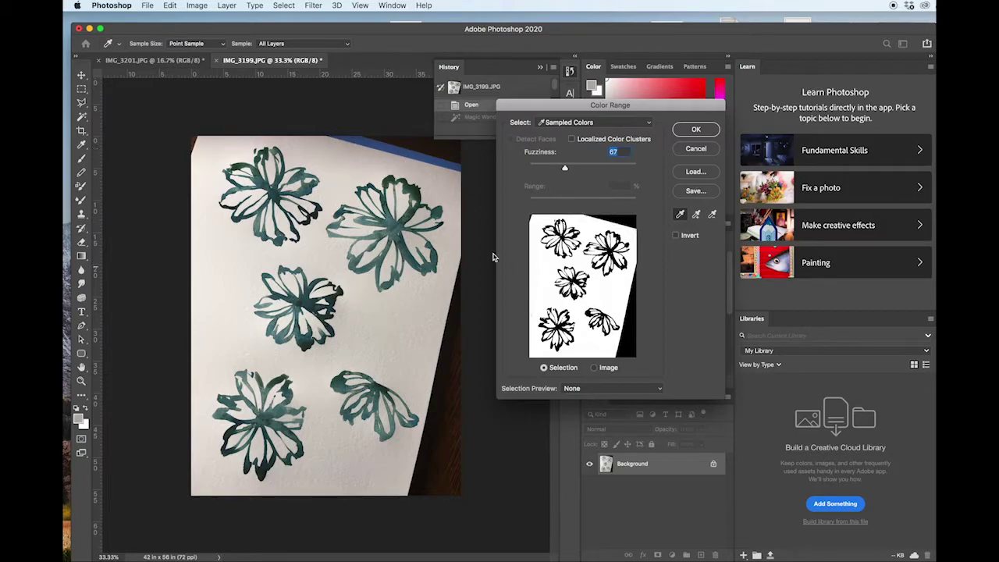
Set Fuzziness to about 33 and add the remaining paper to the selection.
left_click_drag(565, 168, 540, 173)
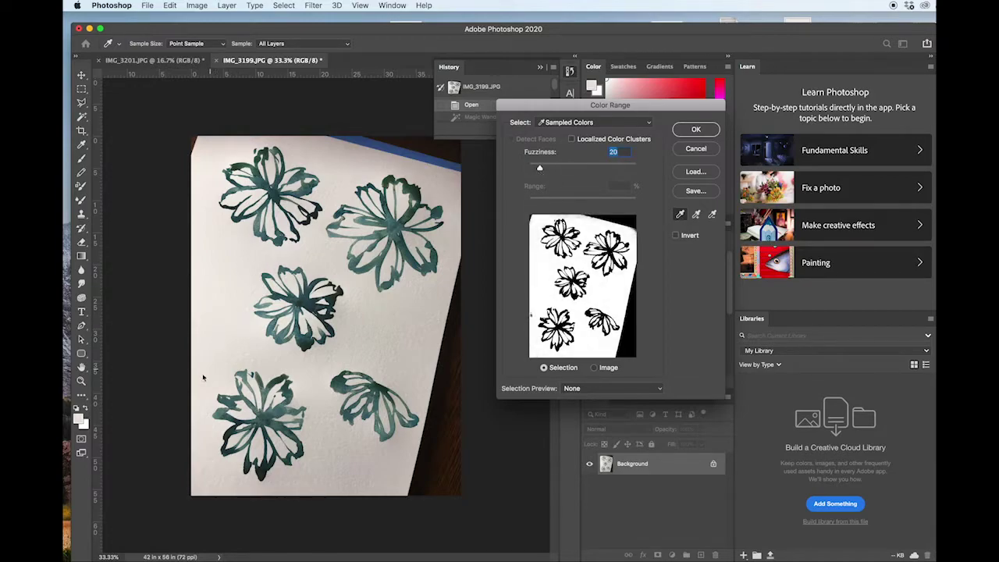
left_click(189, 414)
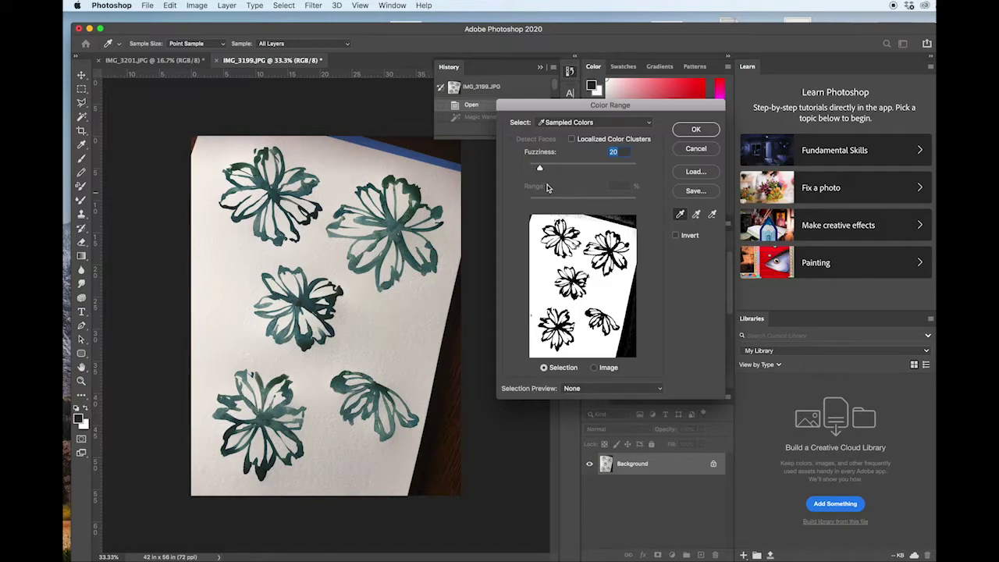
left_click_drag(540, 173, 546, 170)
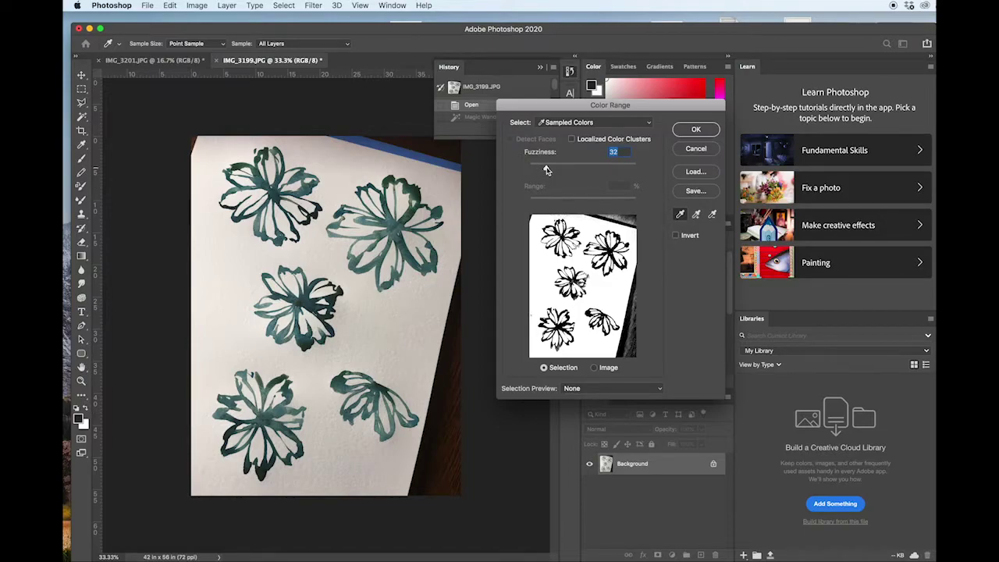
left_click(351, 165)
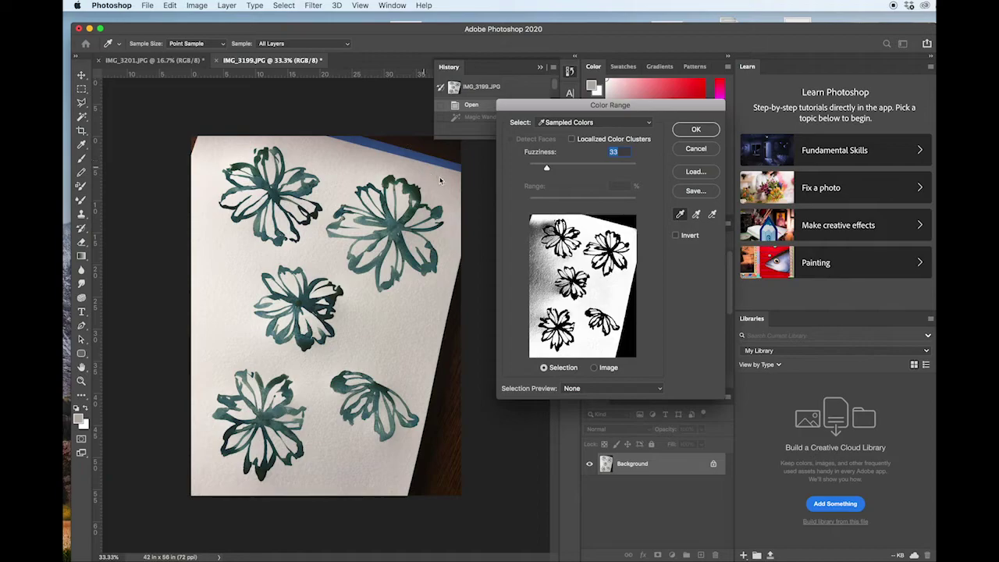
left_click(417, 308)
left_click(223, 274)
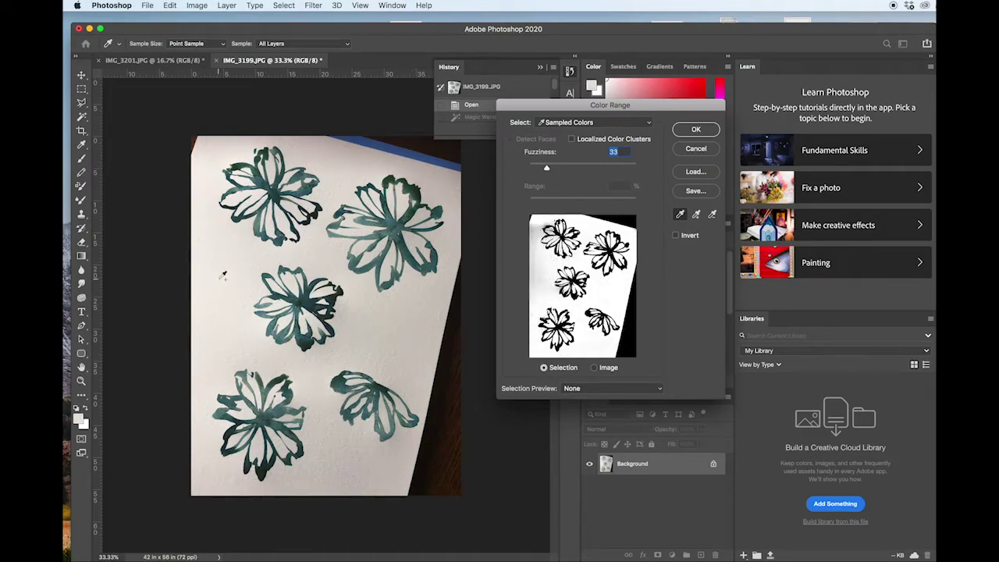
Accept the paper selection, invert it, and cut the flowers out of the photo.
left_click(691, 132)
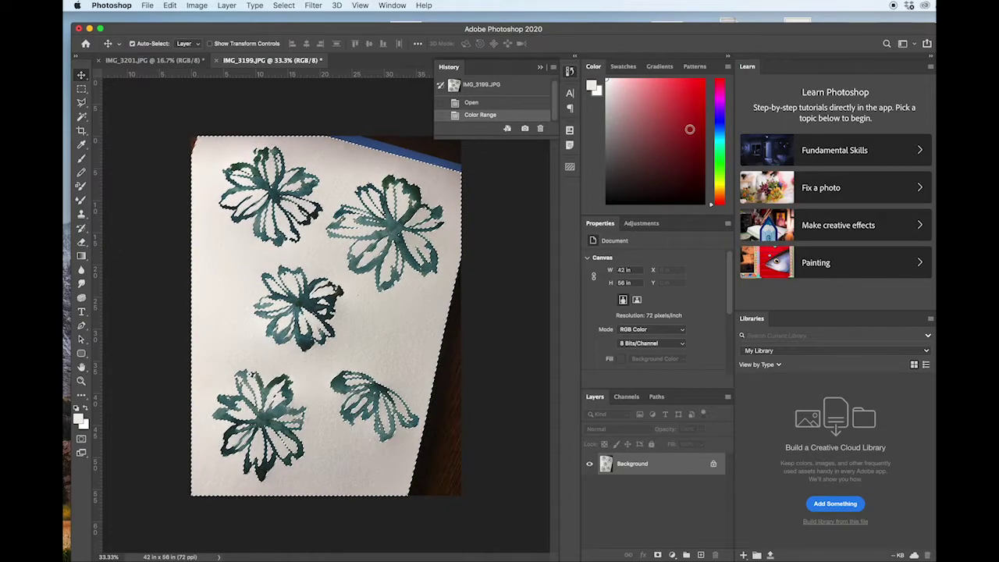
key("super+shift+i")
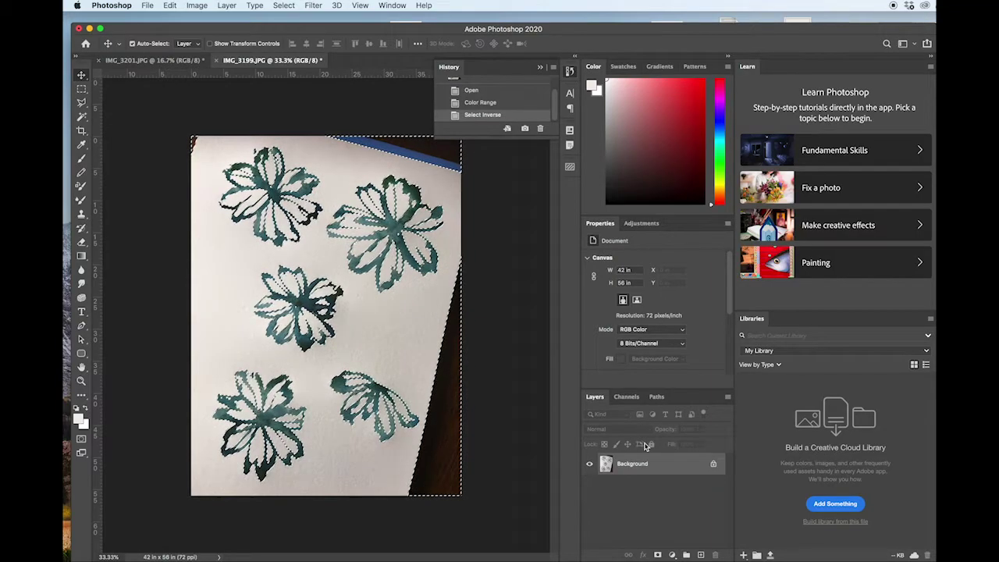
key("super+x")
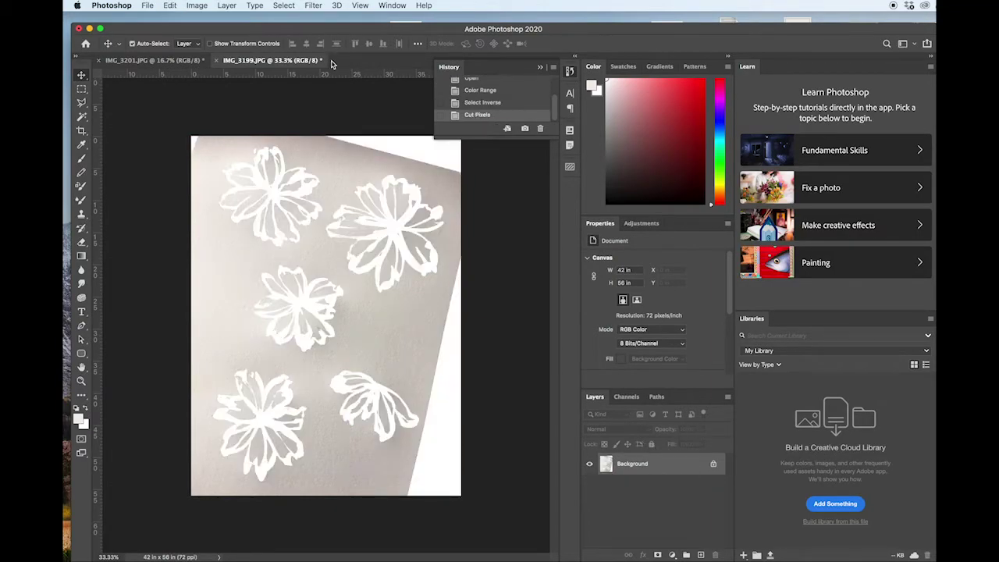
Create a new 22 × 22 in, 300 ppi document and paste the flowers into it.
left_click(147, 6)
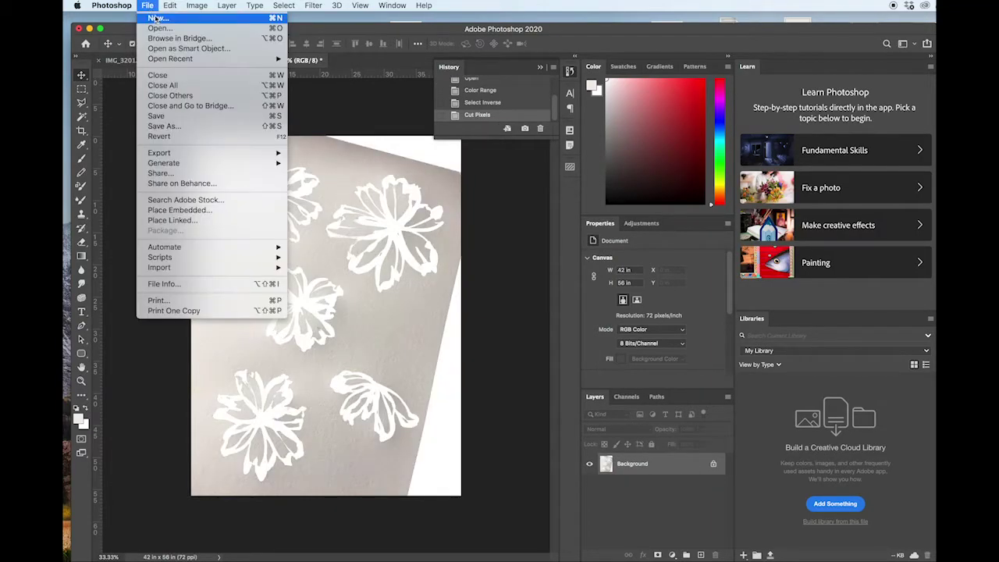
left_click(154, 19)
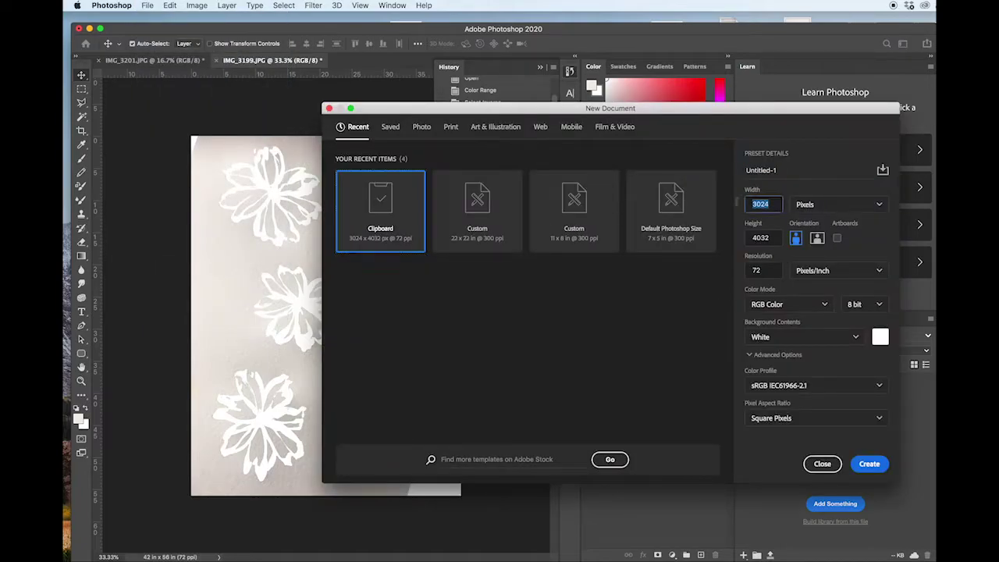
left_click(839, 204)
left_click(828, 227)
type("22")
key("Tab")
type("22")
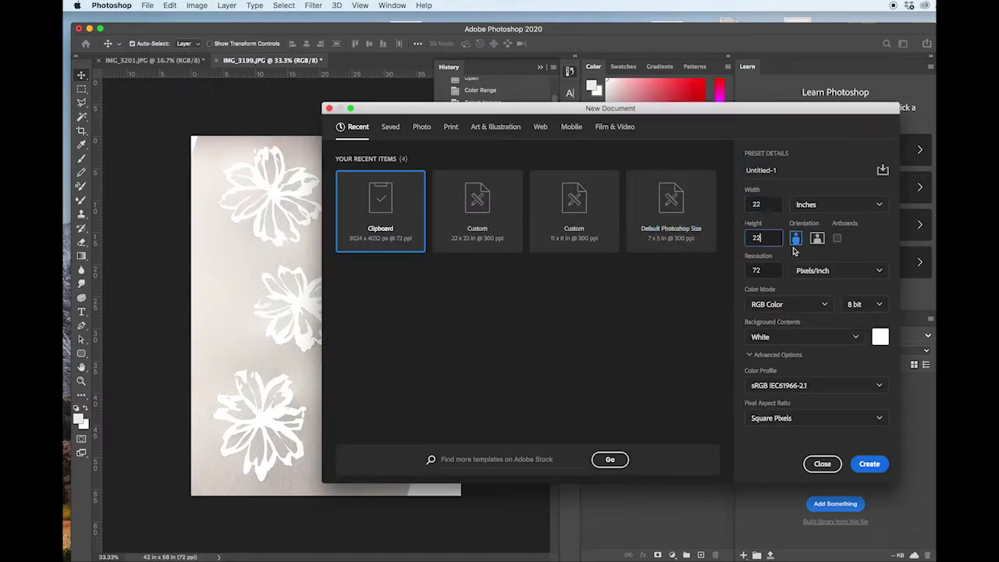
key("Tab")
type("300")
left_click(869, 464)
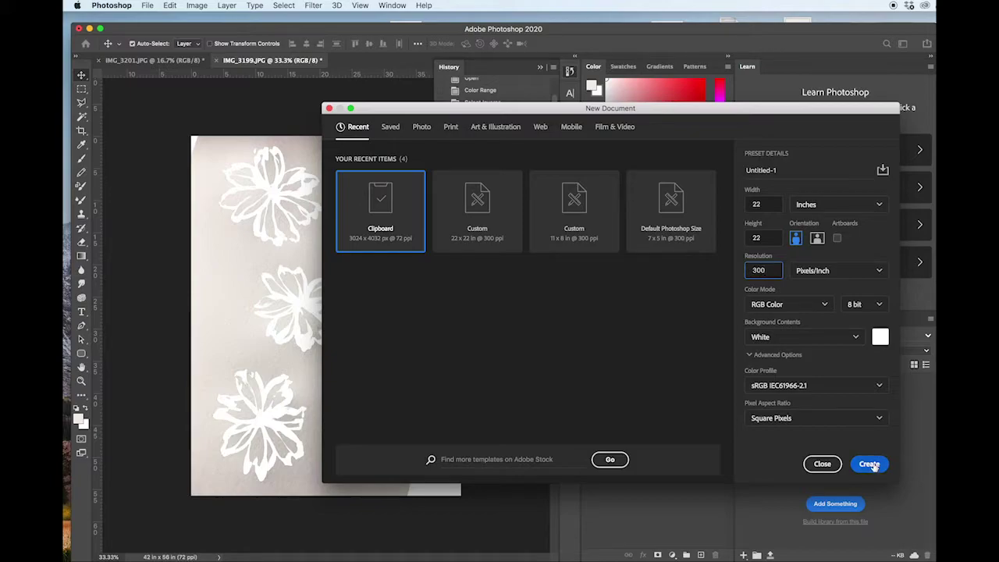
key("super+v")
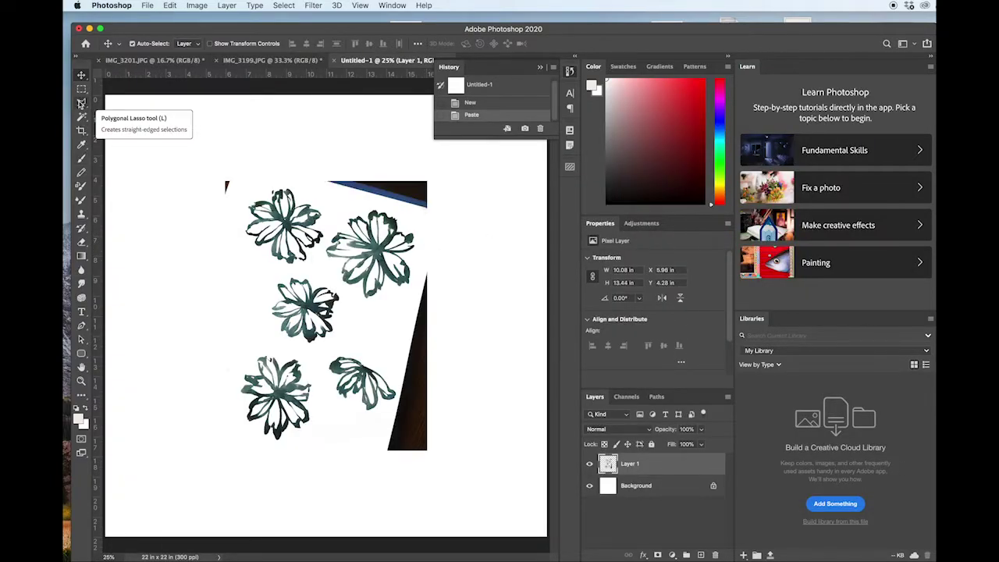
Delete the dark top-left scrap and the blue wedge along the top edge.
left_click(81, 88)
left_click_drag(208, 158, 236, 201)
key("Delete")
left_click_drag(311, 166, 441, 200)
left_click(81, 102)
left_click(343, 192)
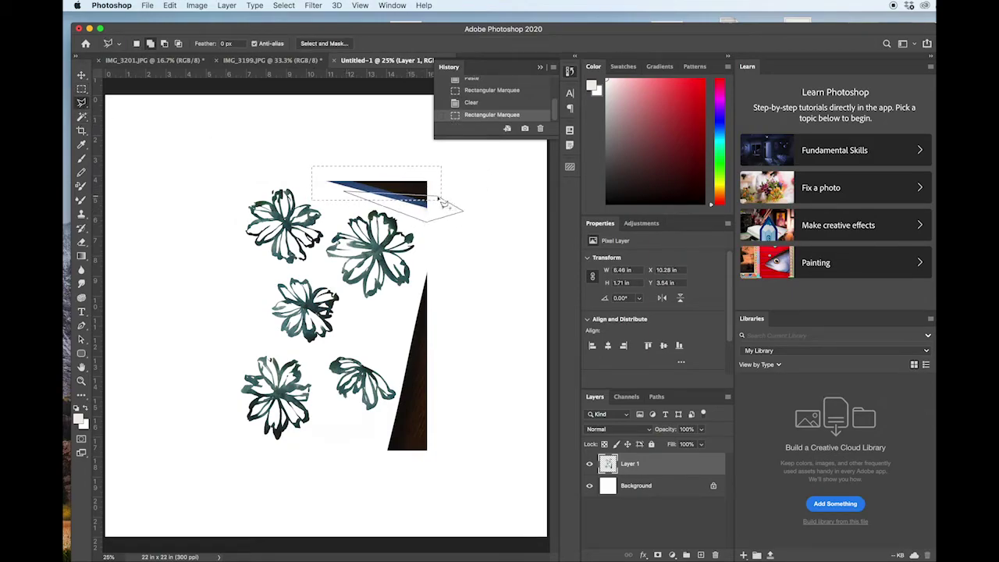
double_click(445, 200)
key("Delete")
Outline and delete the dark wedge on the right edge, then deselect.
left_click(442, 253)
left_click(415, 274)
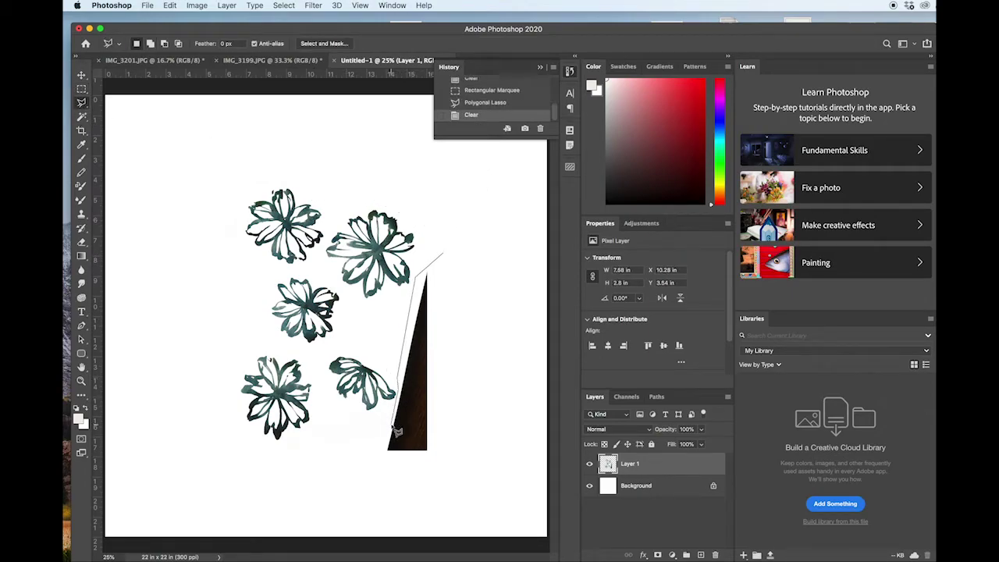
left_click(383, 464)
left_click(443, 470)
left_click(442, 254)
key("Delete")
key("ctrl+d")
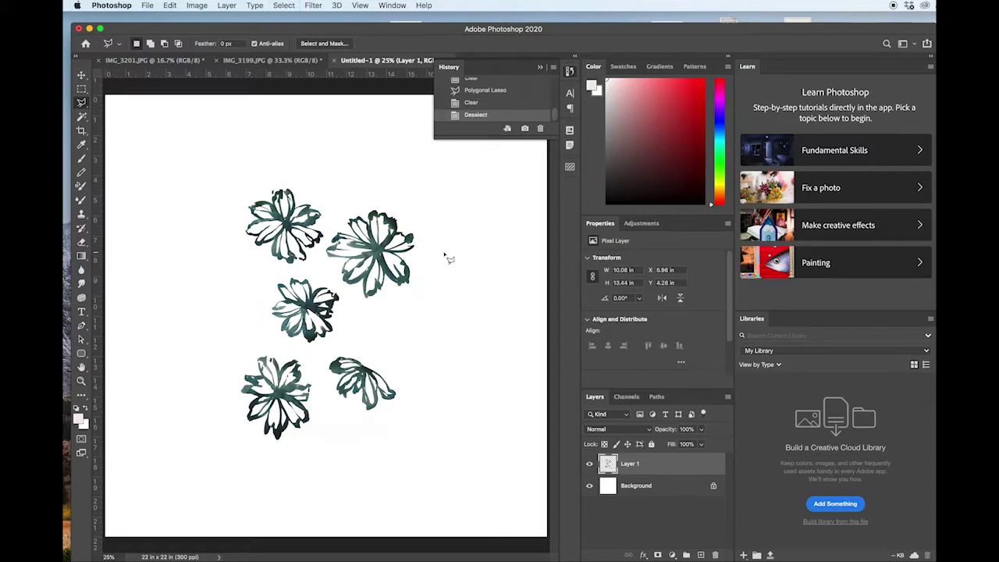
key("v")
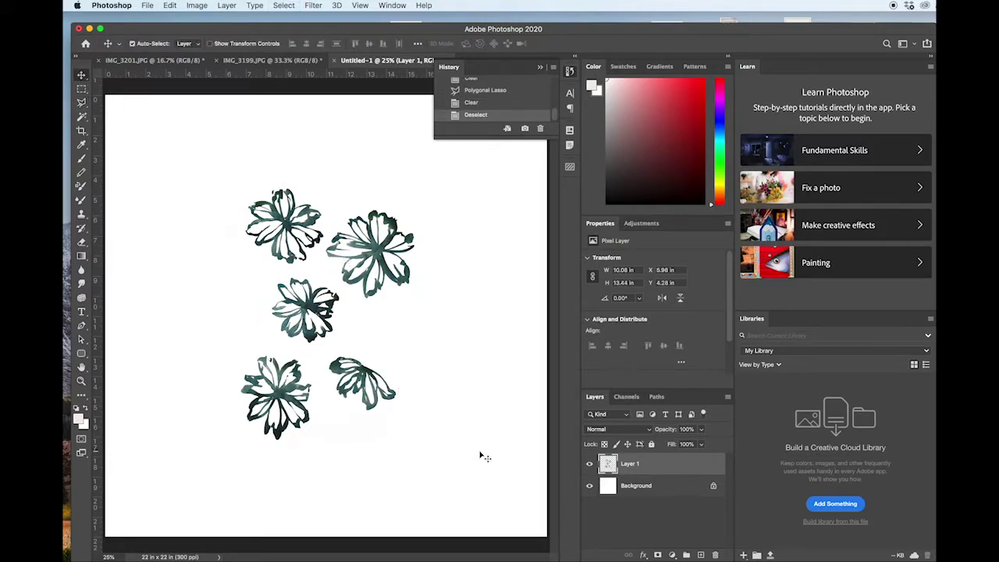
Cut the lower-left flower onto its own layer, shift Layer 1 up-right, and hide Layer 2.
left_click(81, 91)
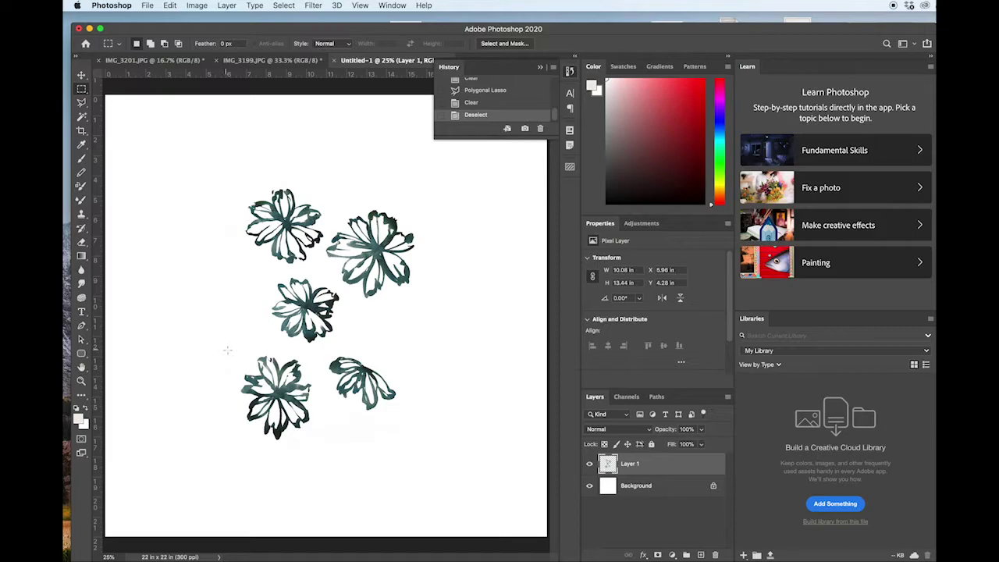
left_click_drag(233, 351, 320, 449)
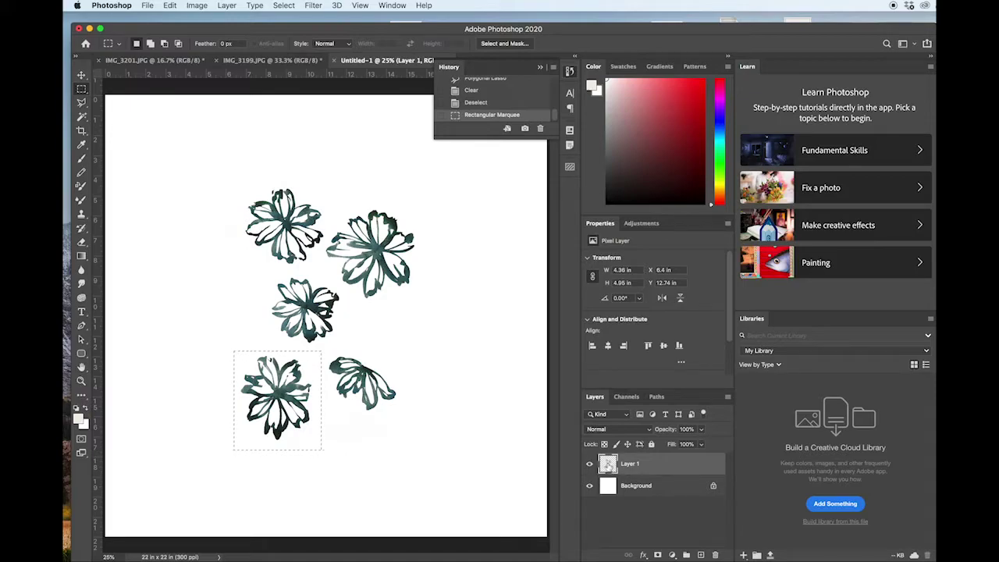
left_click(81, 74)
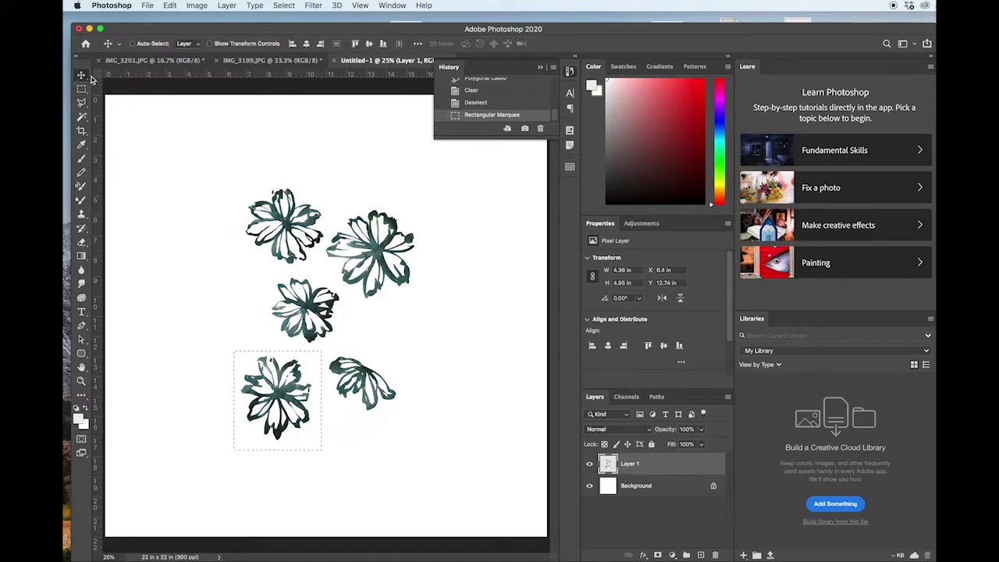
key("super+x")
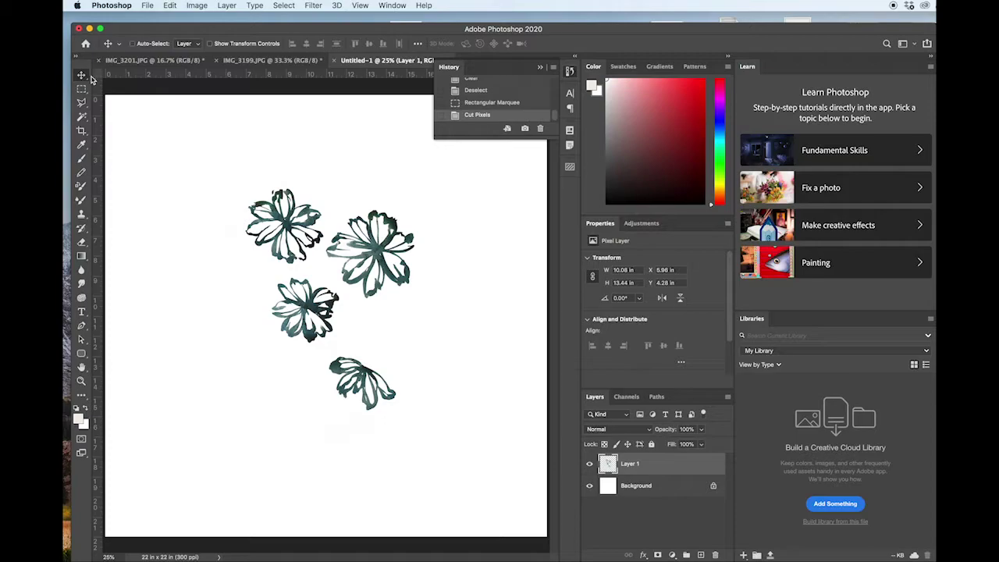
key("super+v")
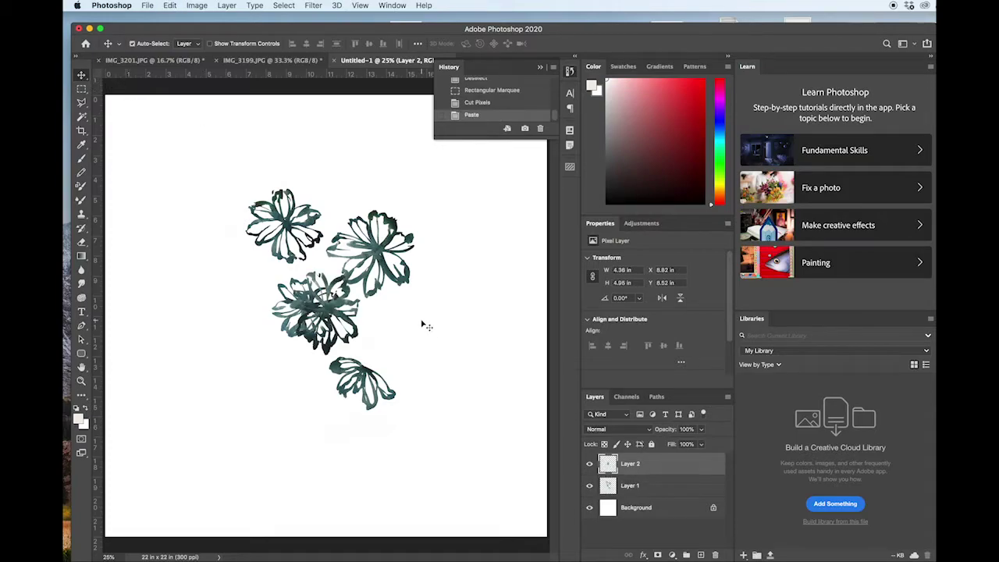
left_click_drag(325, 314, 401, 250)
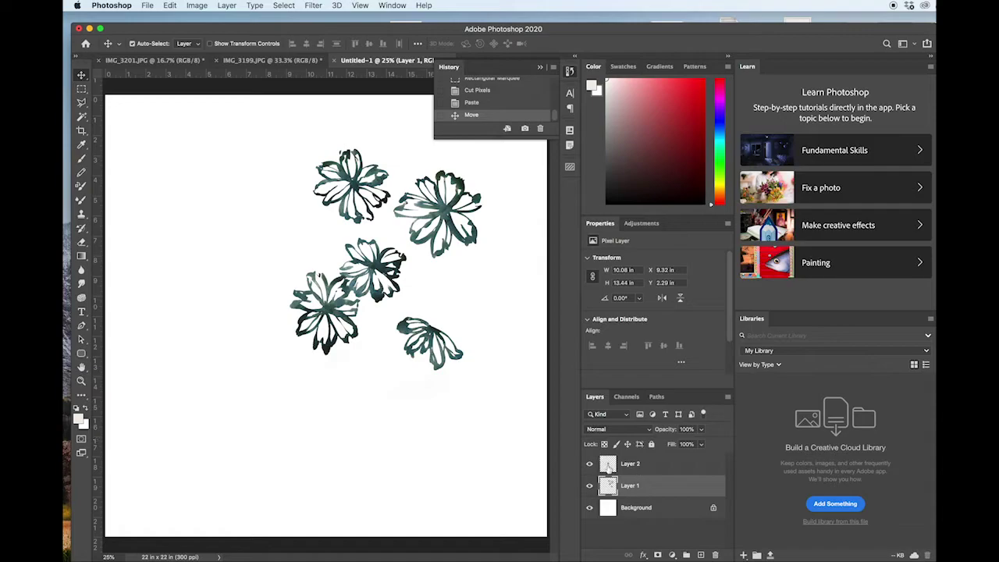
left_click(590, 465)
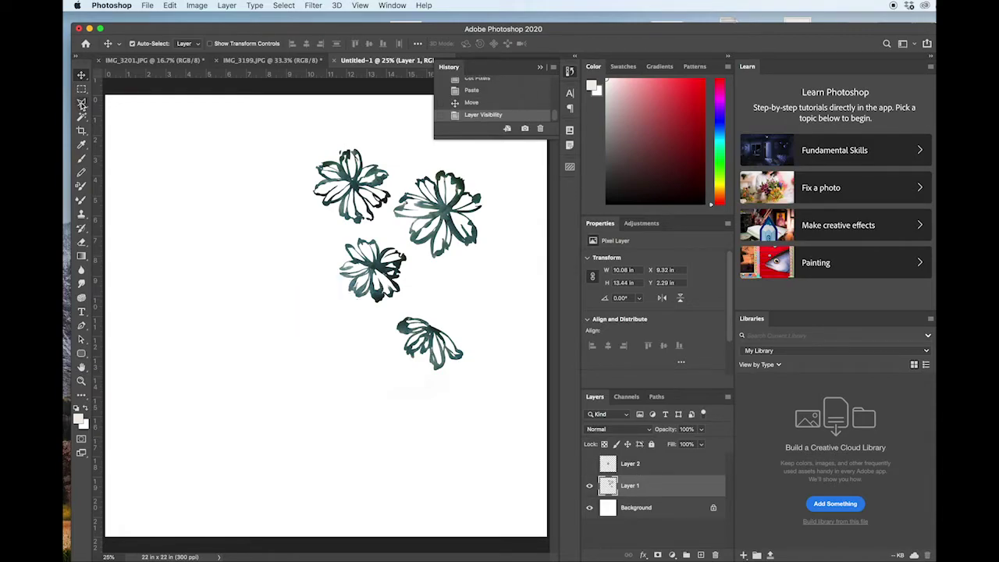
Move the lower-middle flower to Layer 3, then marquee the top-left flower on Layer 1.
left_click(81, 88)
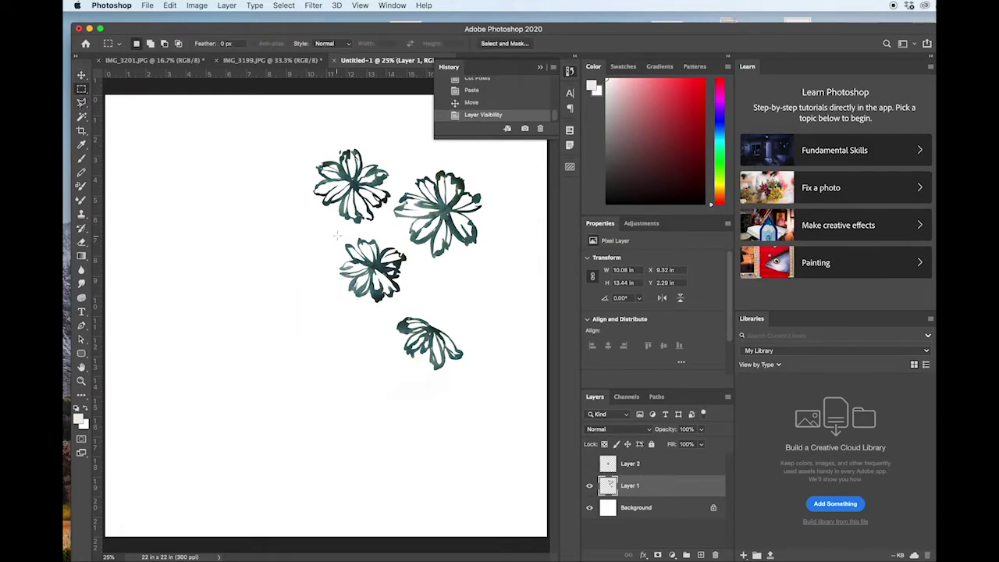
left_click_drag(337, 234, 408, 309)
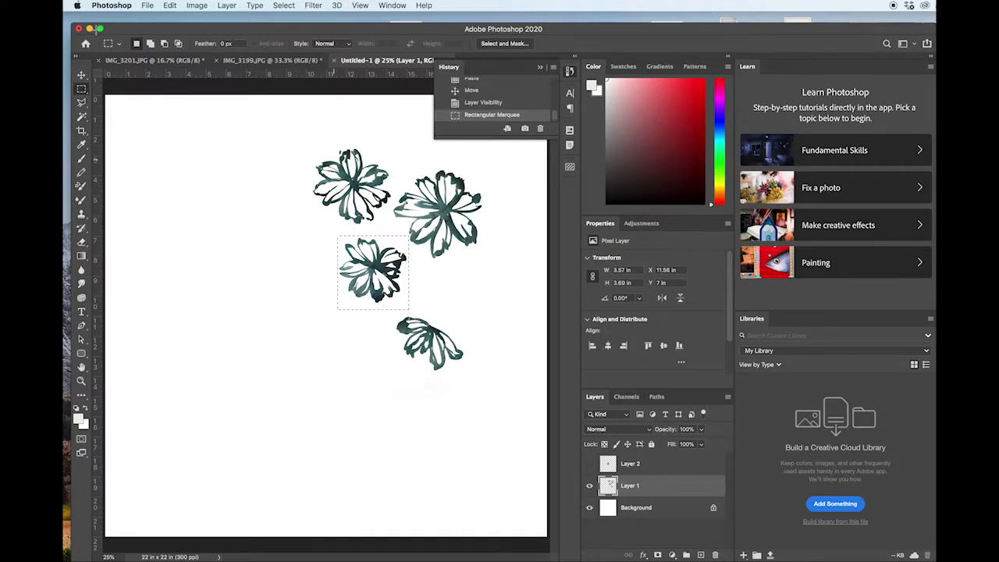
left_click(81, 75)
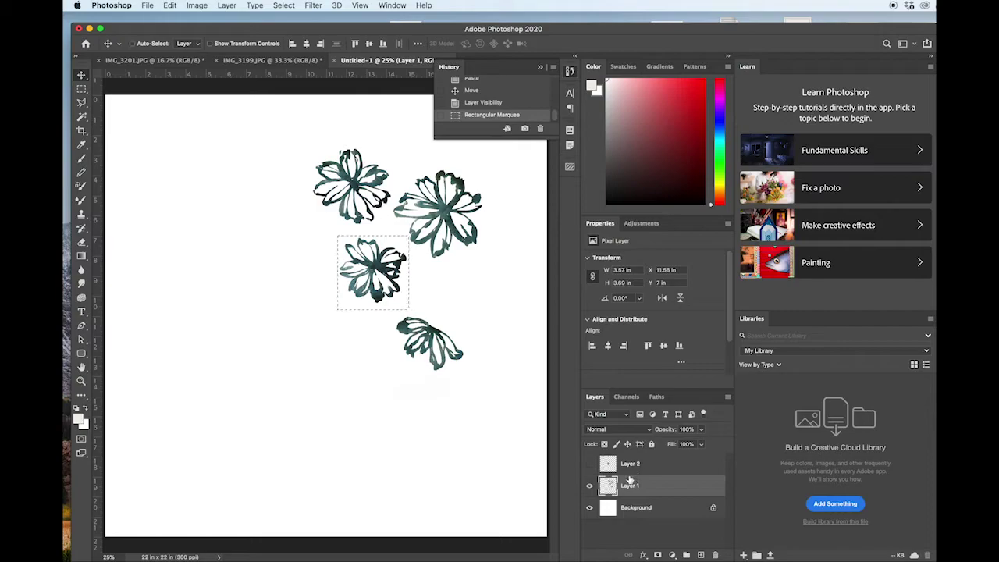
key("super+x")
key("super+v")
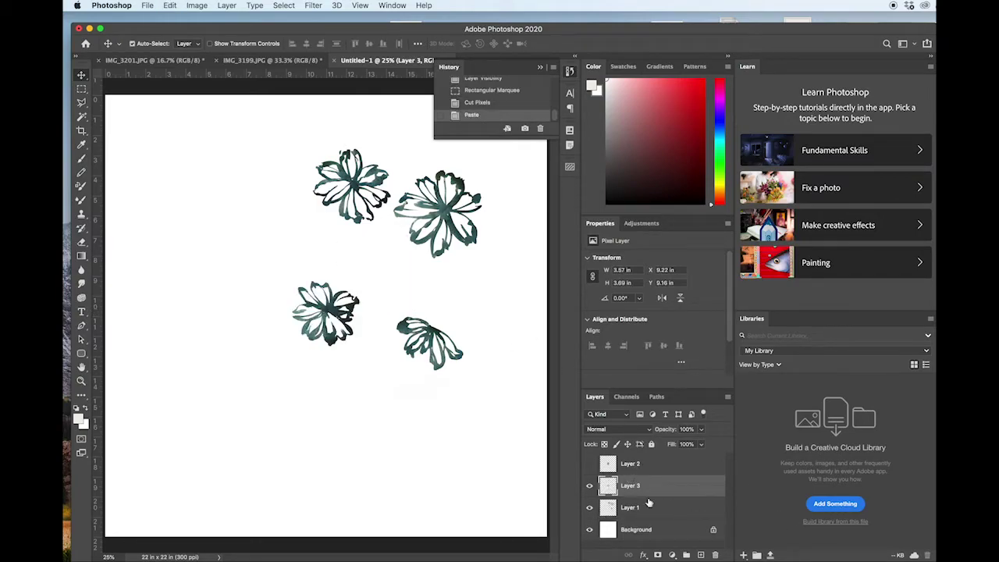
left_click(609, 508)
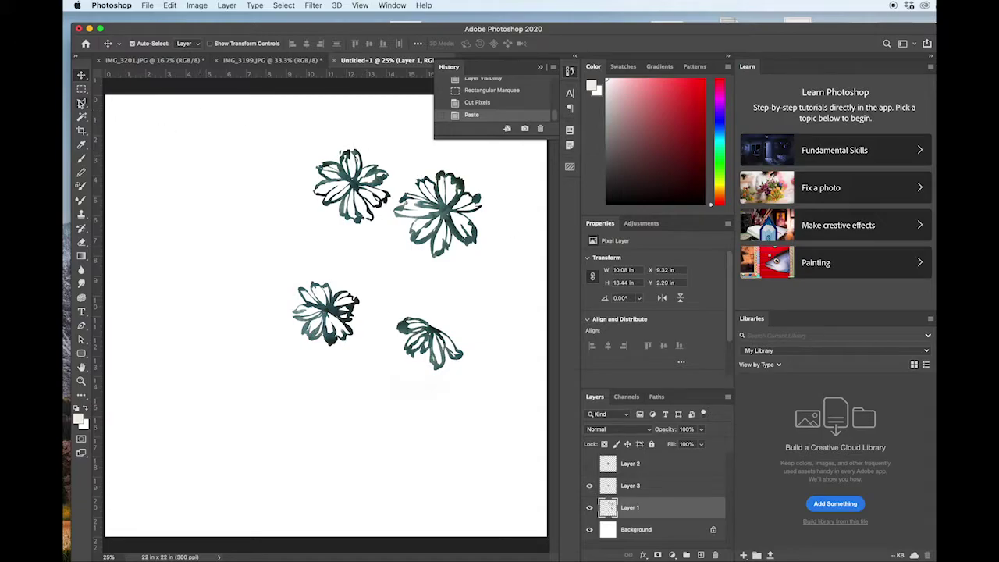
left_click(81, 89)
left_click_drag(302, 137, 393, 233)
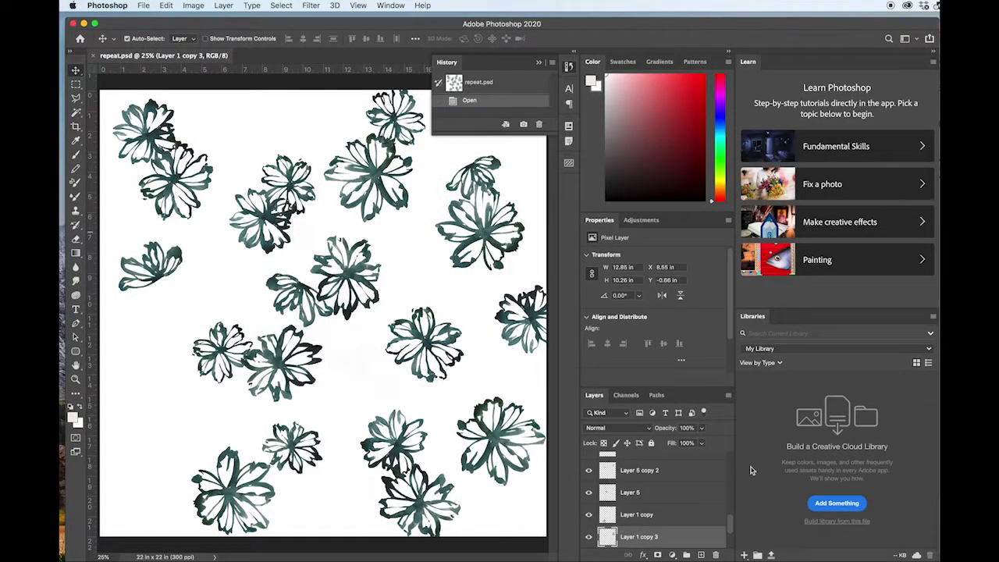
Duplicate the Layer 1 copy 3 flower and place it at the lower left.
left_click_drag(700, 555, 700, 554)
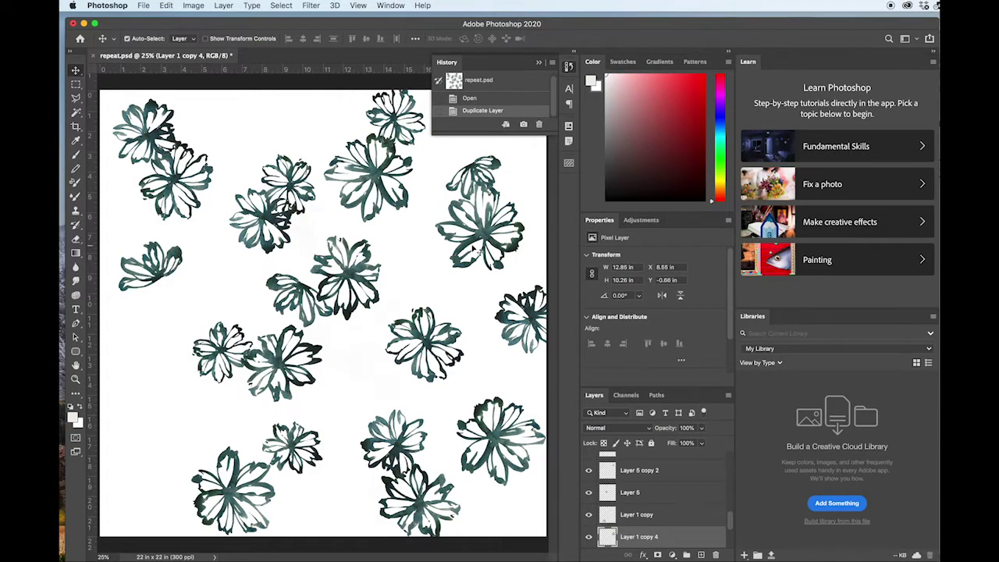
left_click_drag(474, 249, 156, 414)
key("ctrl+t")
key("Return")
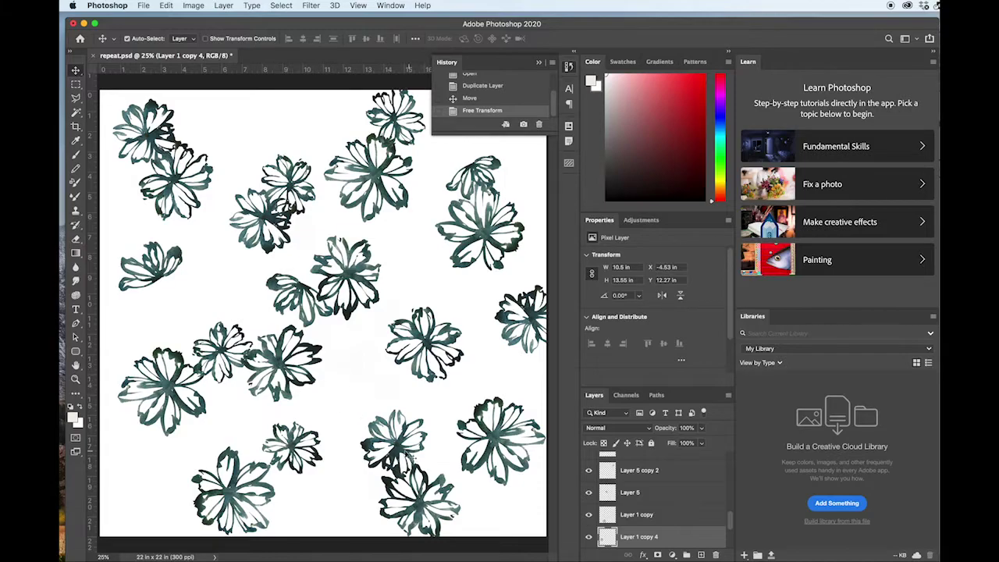
Duplicate Layer 4 copy 4 and move the copy to the bottom right.
right_click(394, 116)
left_click(421, 118)
key("ctrl+j")
left_click_drag(408, 97, 488, 507)
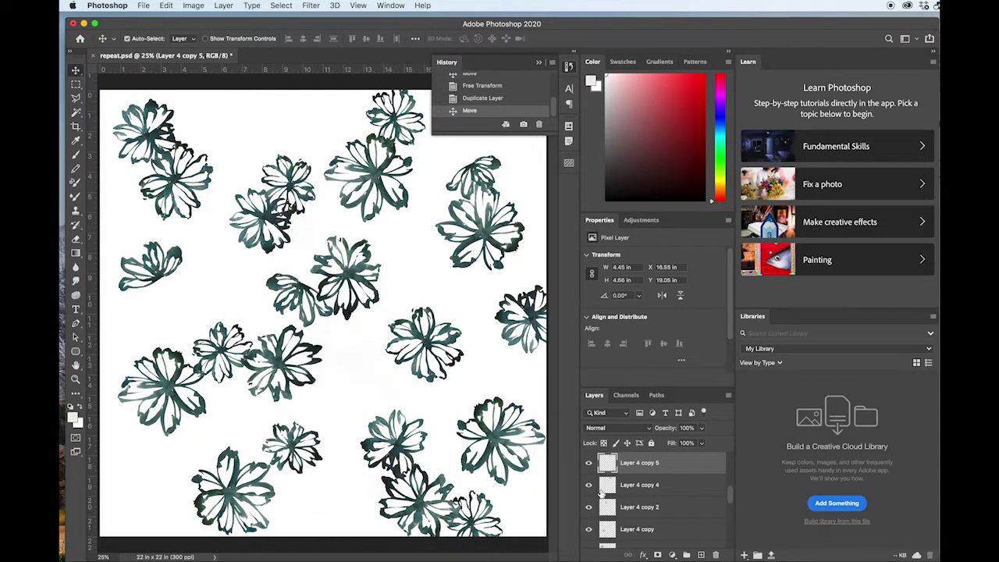
Copy a flower, rotate it to about 133°, and fine-tune its position.
left_click_drag(306, 290, 175, 459)
key("ctrl+t")
left_click_drag(121, 440, 232, 492)
key("Return")
mouse_move(162, 451)
left_mouse_down()
mouse_move(336, 477)
mouse_move(178, 466)
mouse_move(143, 451)
left_mouse_up()
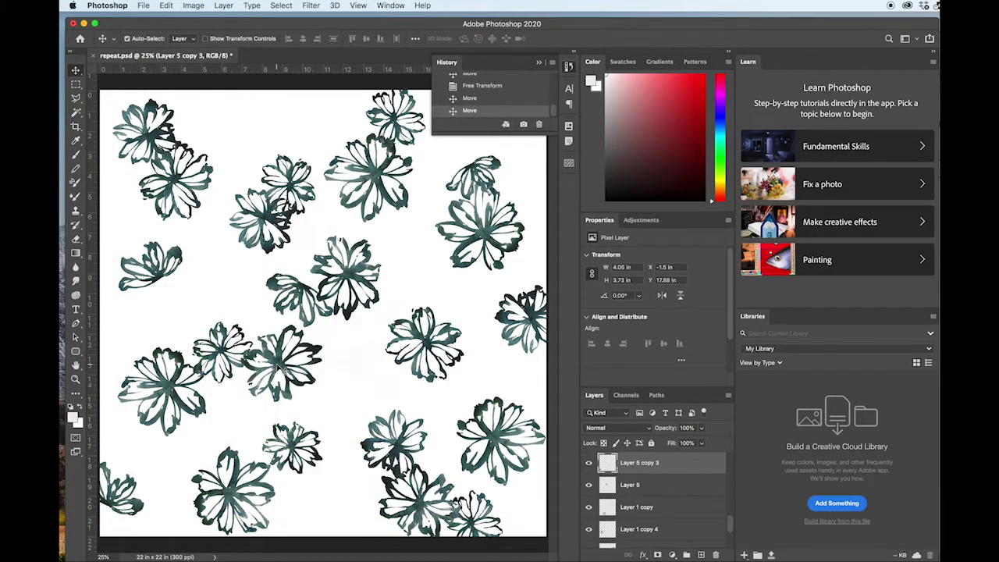
Duplicate Layer 2 copy 3 as Layer 2 copy 4, move it to the top edge, and enlarge it.
left_click(288, 370)
left_click_drag(696, 465, 703, 554)
left_click_drag(288, 371, 262, 123)
key("ctrl+t")
left_click_drag(304, 86, 273, 113)
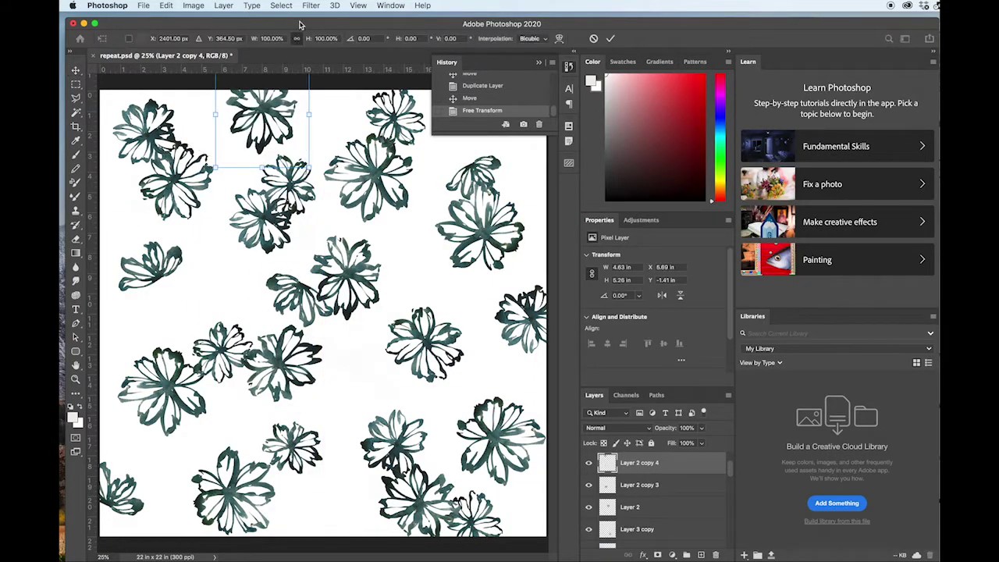
key("Return")
key("ctrl+t")
left_click_drag(309, 169, 351, 149)
key("Return")
Reposition the Layer 3 copy 2 flower at the top left and nudge the Layer 2 copy flower.
left_click_drag(273, 218, 258, 183)
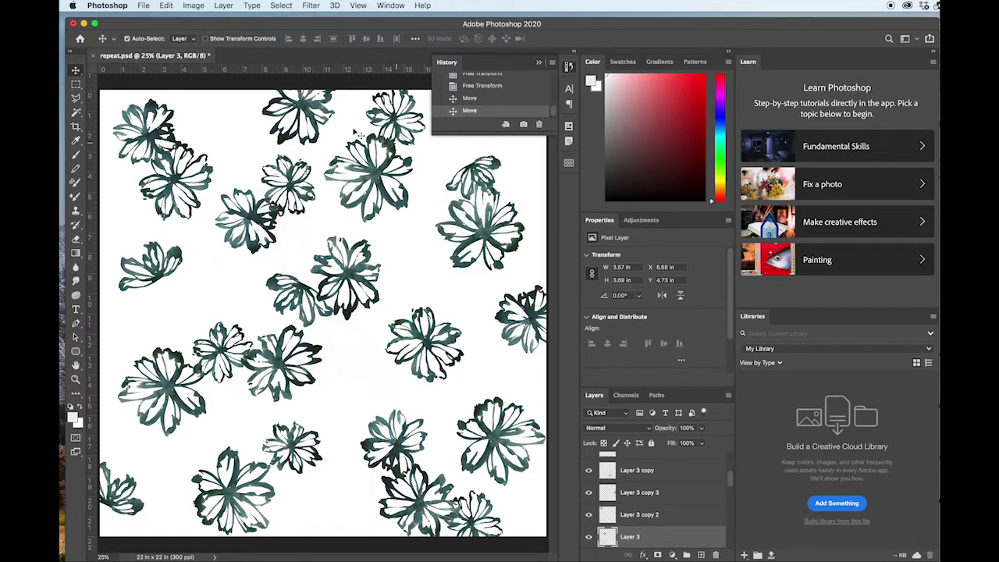
left_click_drag(164, 139, 172, 105)
mouse_move(274, 371)
left_mouse_down()
mouse_move(279, 349)
mouse_move(305, 353)
mouse_move(282, 365)
left_mouse_up()
right_click(327, 444)
left_click(331, 442)
left_click_drag(328, 446, 346, 437)
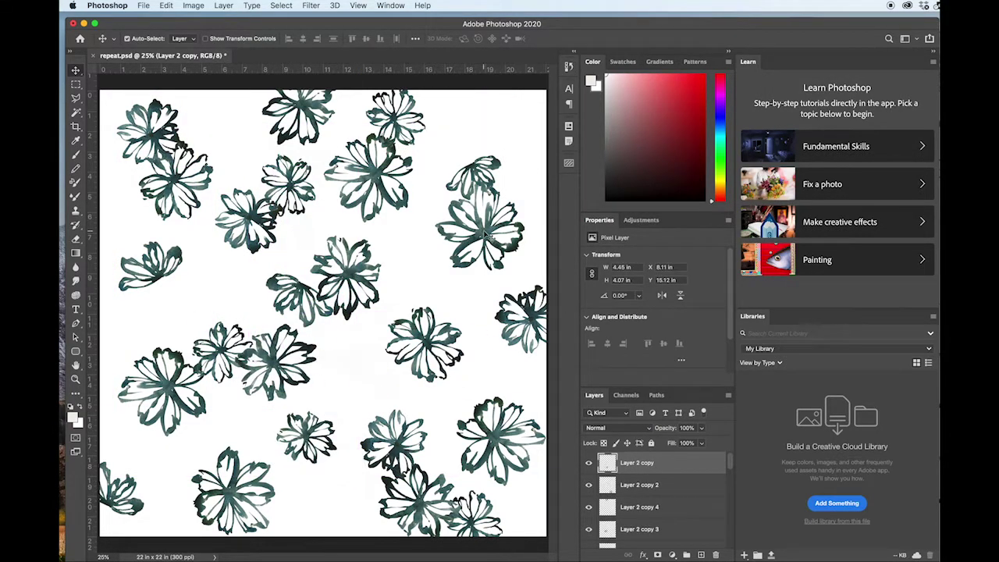
Copy Layer 4's flower to the top right and nudge the top-centre, bottom-left and mid-left flowers.
left_click(183, 186)
left_click_drag(183, 186, 513, 98)
left_click(316, 110)
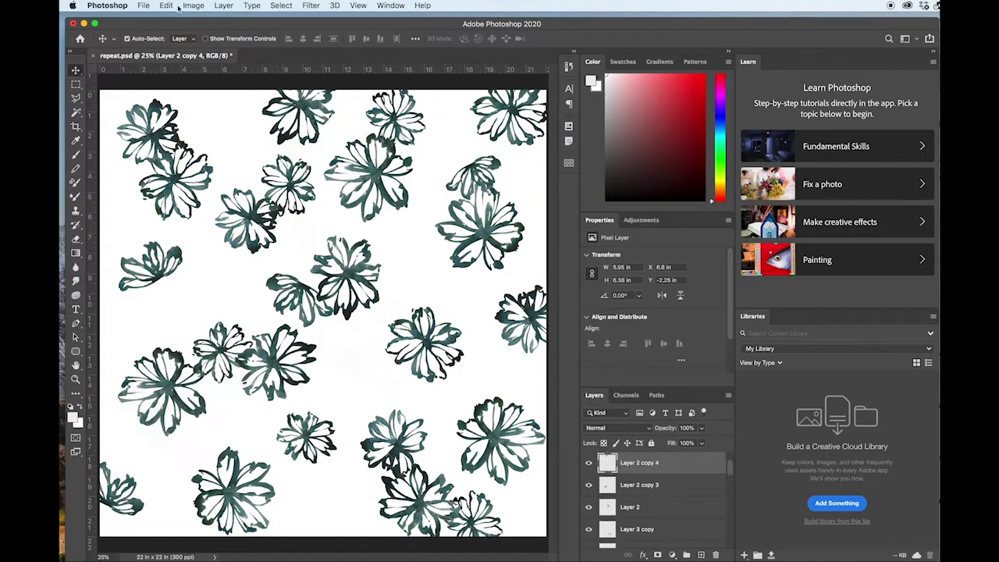
left_click_drag(281, 90, 245, 90)
left_click_drag(234, 491, 234, 474)
mouse_move(222, 351)
left_mouse_down()
mouse_move(207, 335)
mouse_move(221, 343)
left_mouse_up()
left_click_drag(276, 362, 281, 372)
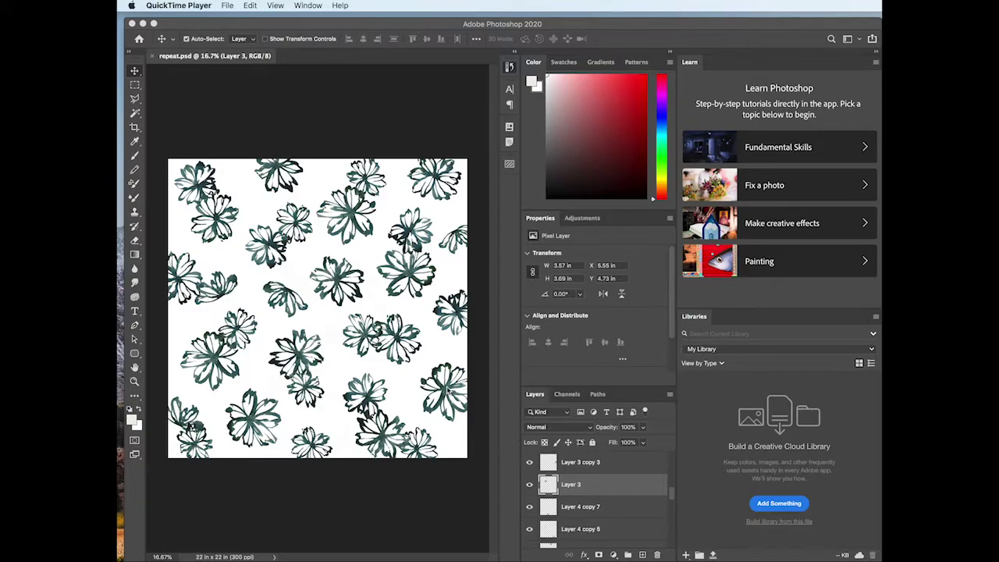
left_click(457, 394)
left_click(476, 398)
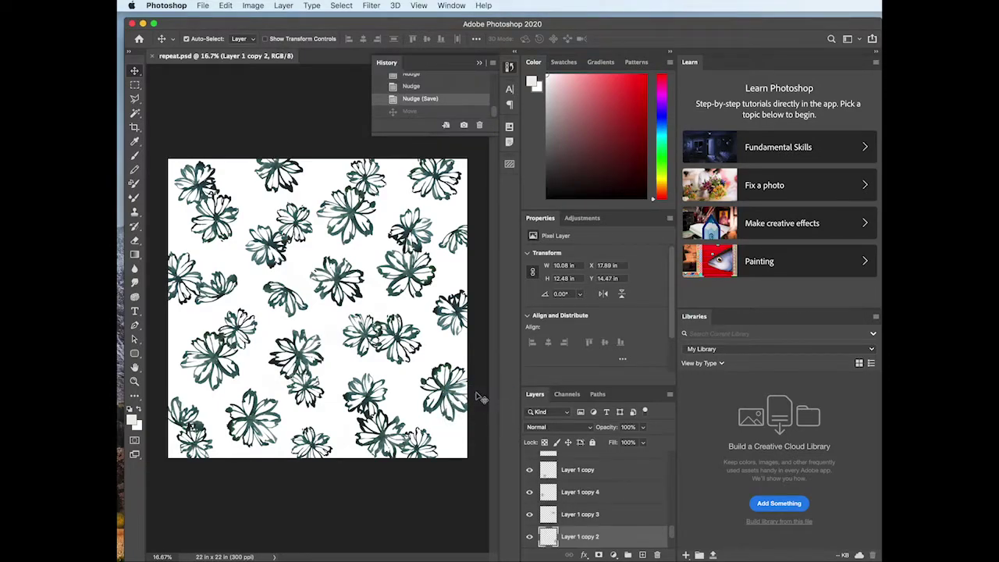
Group all flower layers into a new group named rightSide.
key("super+alt+a")
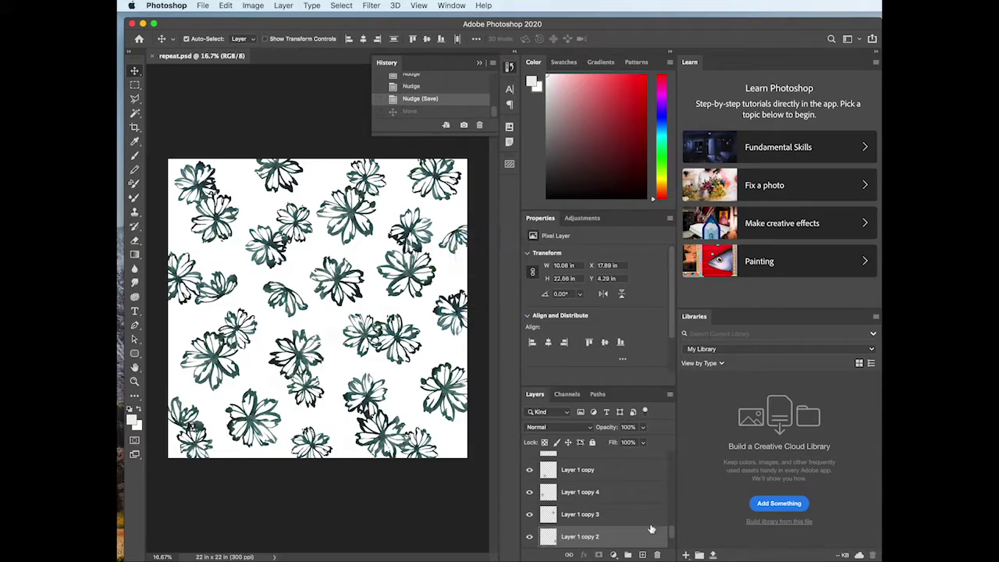
left_click(669, 394)
left_click(724, 301)
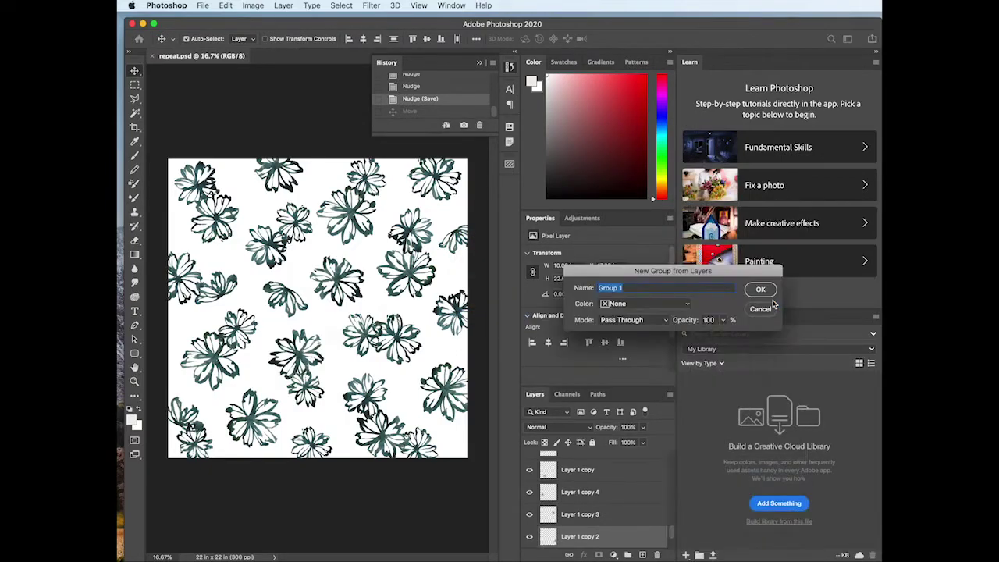
type("rightSide")
left_click(760, 290)
left_click(534, 459)
left_click(533, 459)
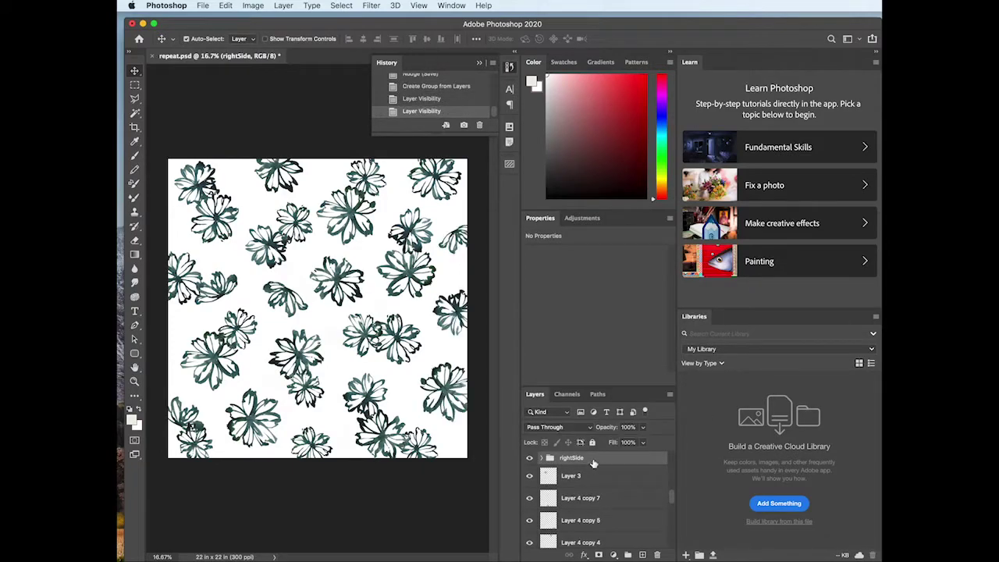
Duplicate the rightSide group, check the image size, and set the copy's X to -6600.
key("super+j")
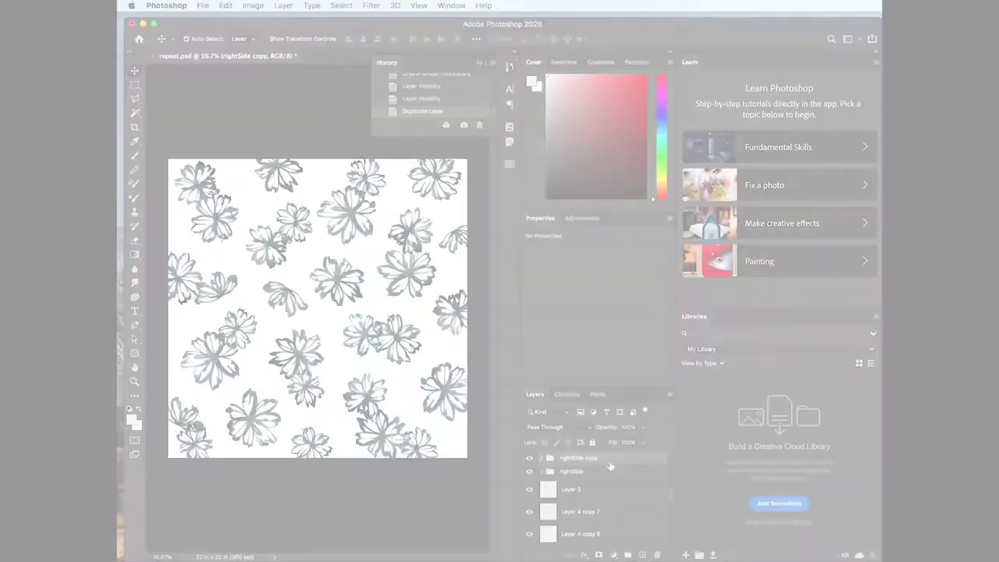
left_click(252, 6)
left_click(273, 88)
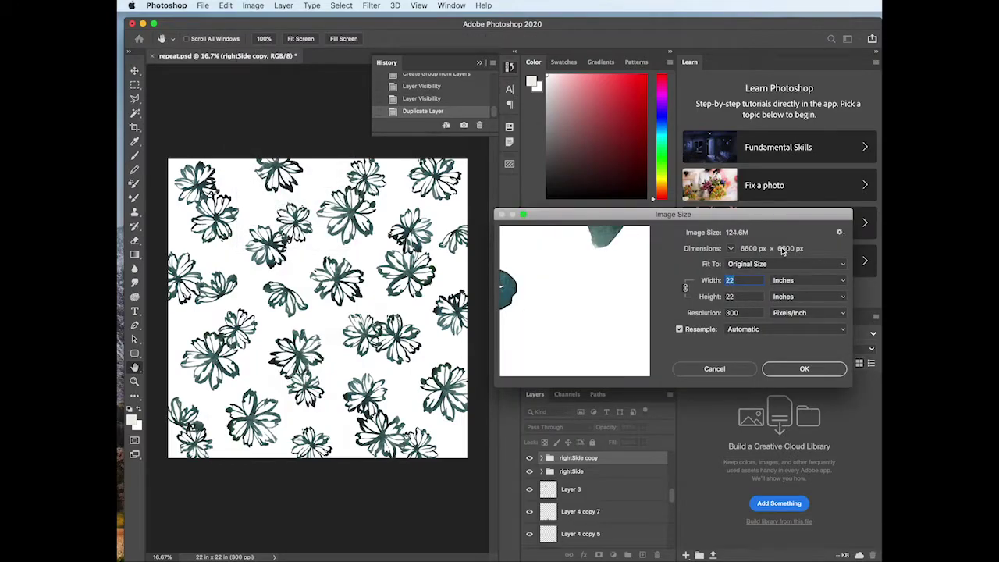
left_click(803, 370)
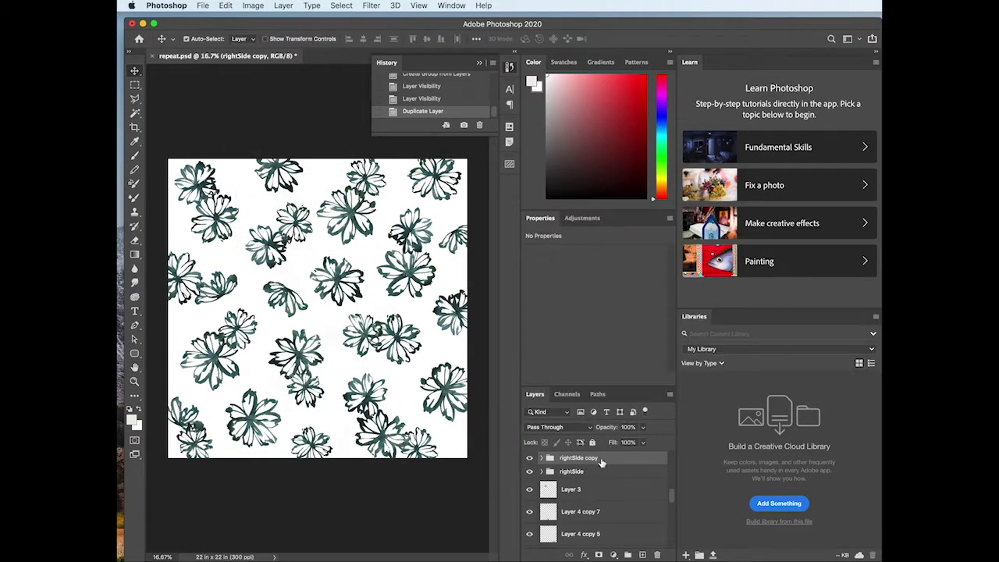
key("super+t")
left_click(221, 39)
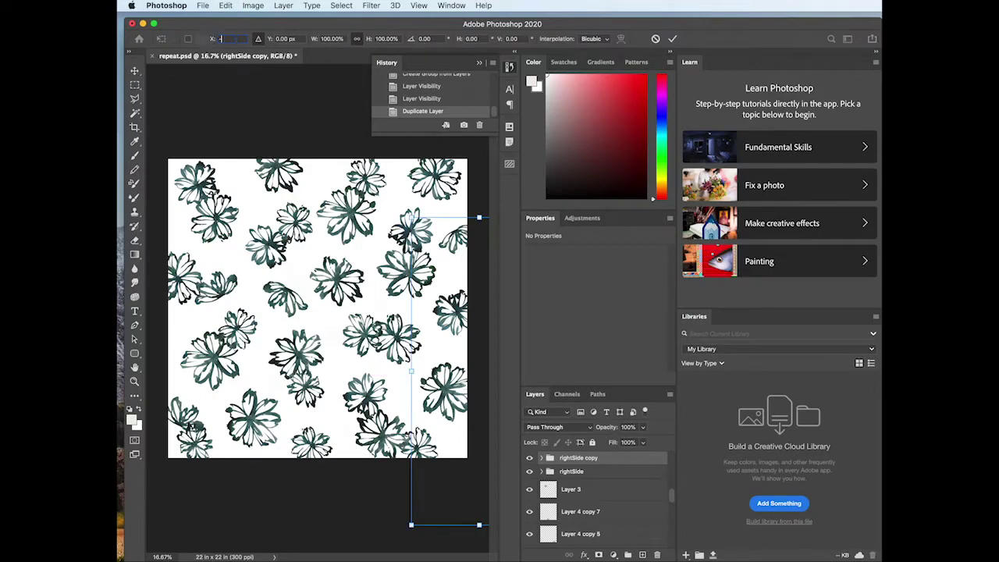
type("-6600")
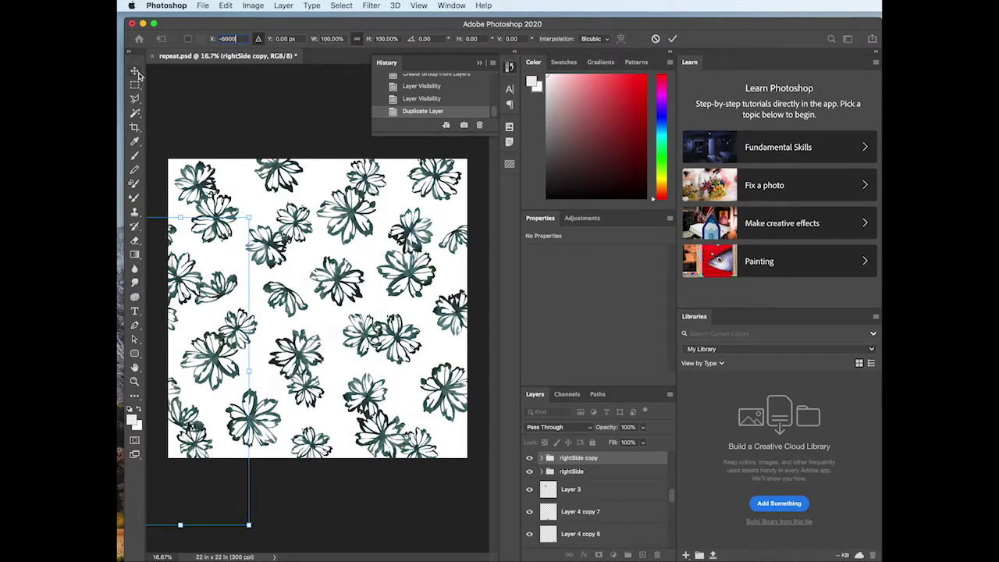
Commit the −6600 px shift and select the bottom-edge flower layers, including Layer 2 copy 5.
left_click(593, 486)
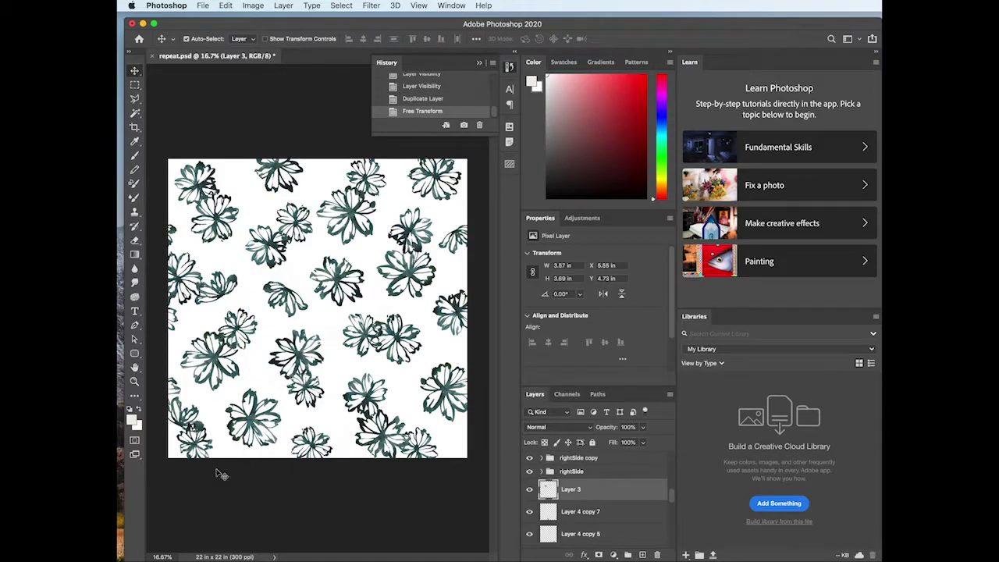
left_click(194, 455)
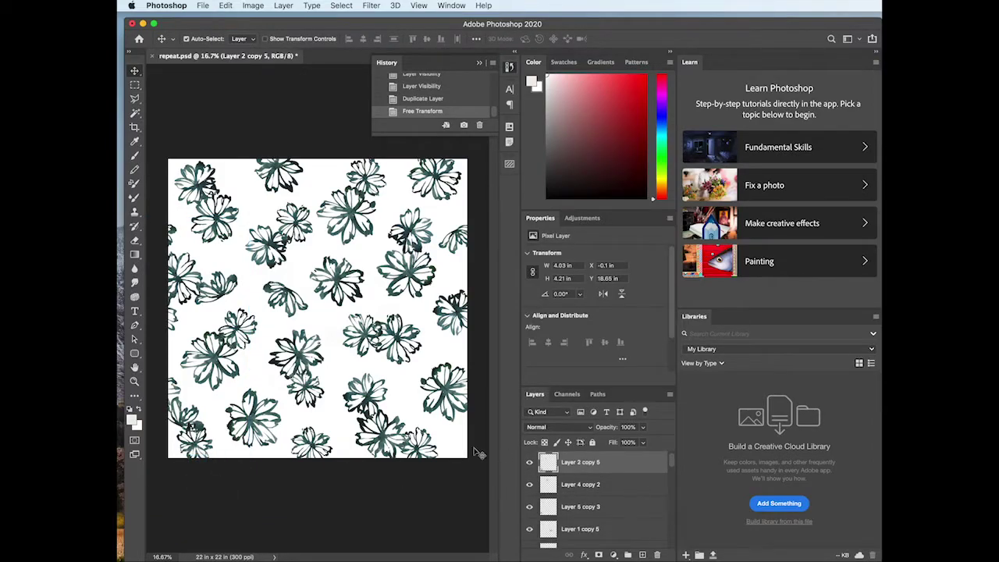
right_click(320, 451)
left_click(335, 461)
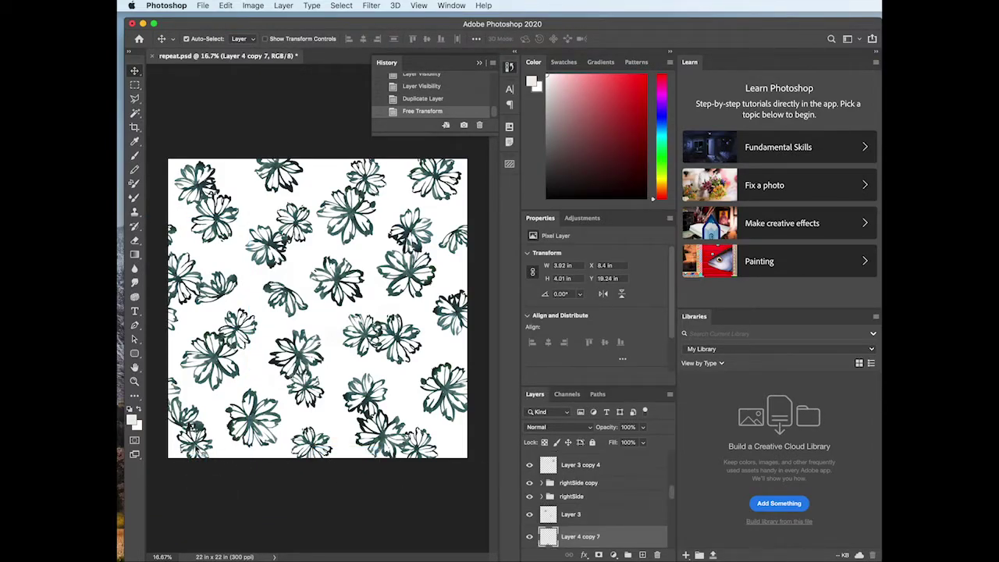
right_click(195, 446)
left_click(217, 451)
right_click(314, 446)
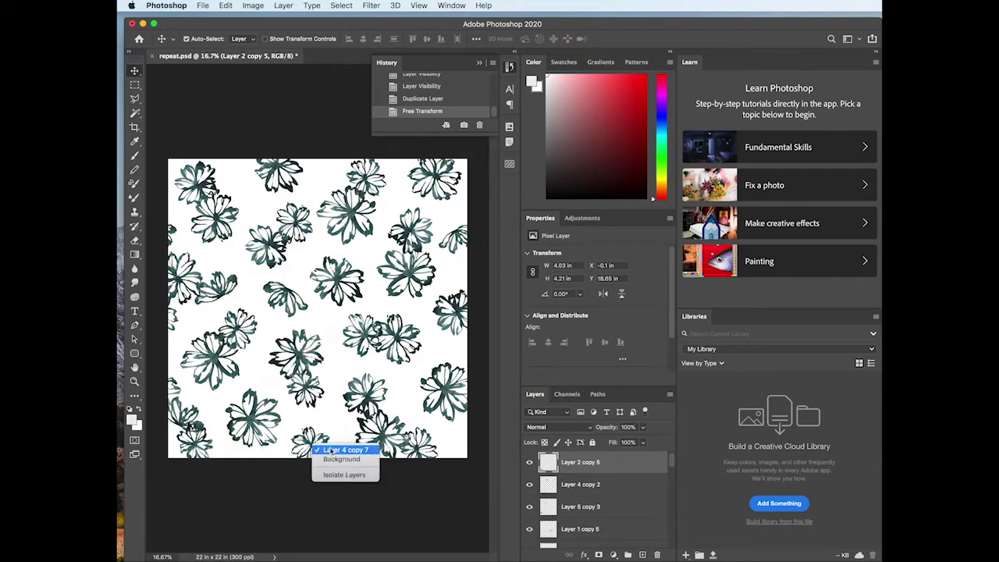
left_click(332, 450)
right_click(402, 461)
left_click(402, 460)
right_click(414, 446)
left_click(429, 453)
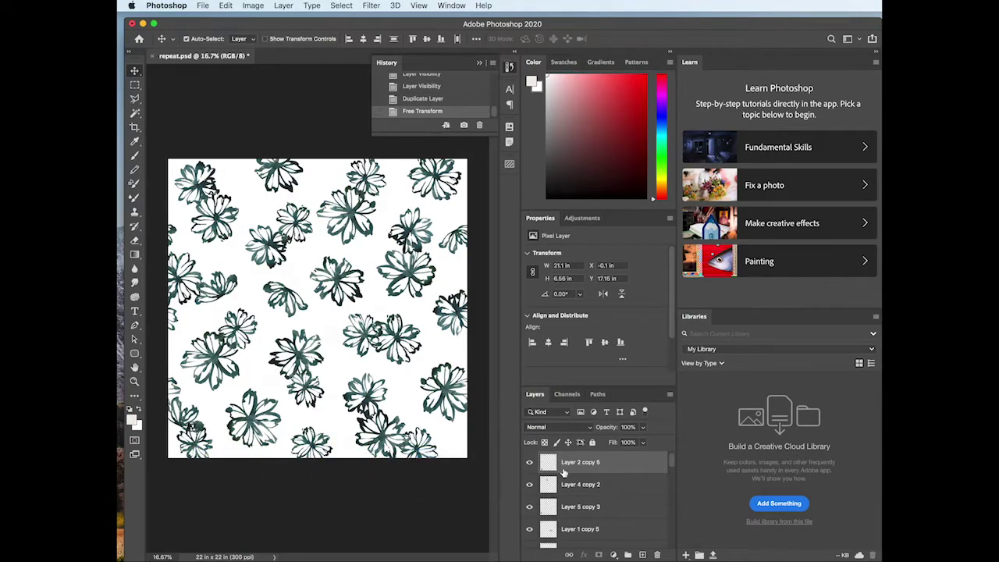
Group the selected bottom-edge layers into a group named Bottom.
left_click_drag(669, 467, 670, 503)
left_click(669, 393)
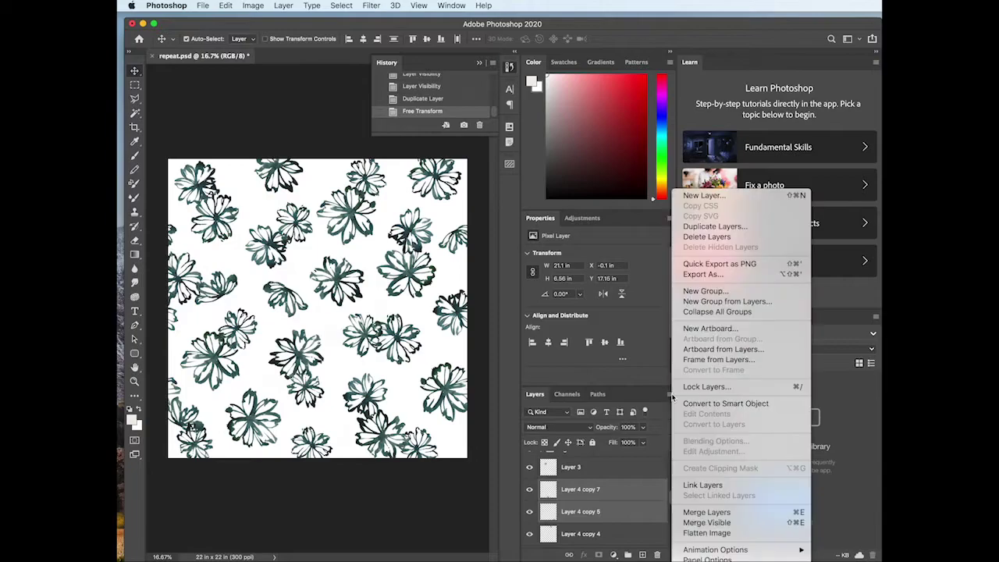
left_click(733, 299)
type("Bottom")
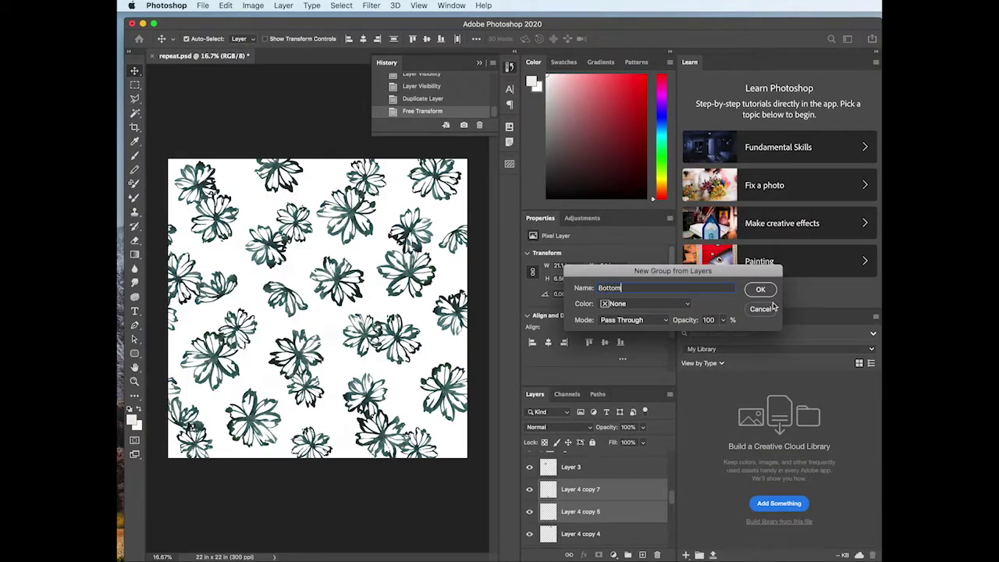
left_click(755, 291)
Check the Bottom group's flowers, reorder it in the layer stack, and open Adobe Textile Designer.
left_click(529, 458)
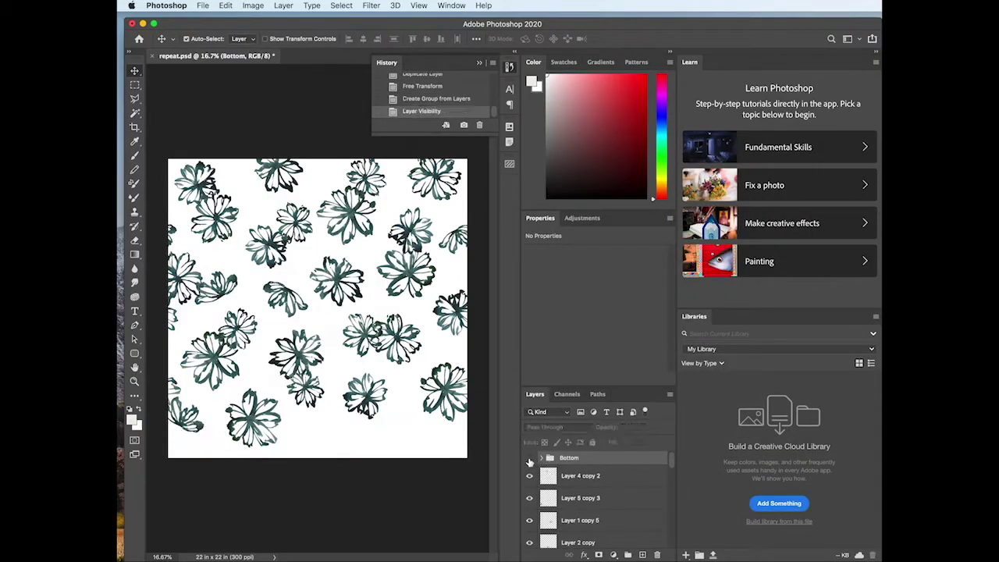
left_click(528, 458)
left_click_drag(594, 461, 631, 511)
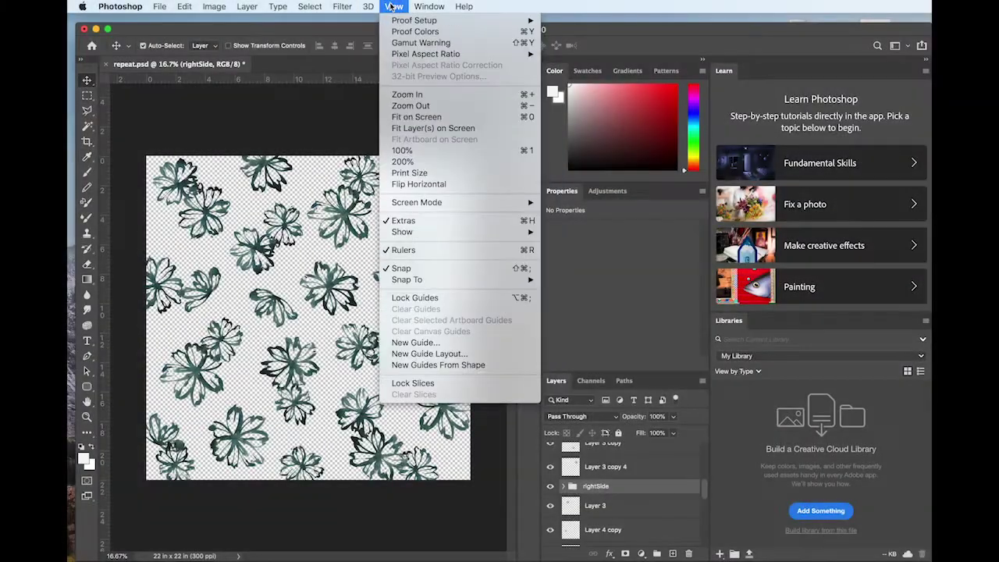
mouse_move(429, 6)
left_click(625, 61)
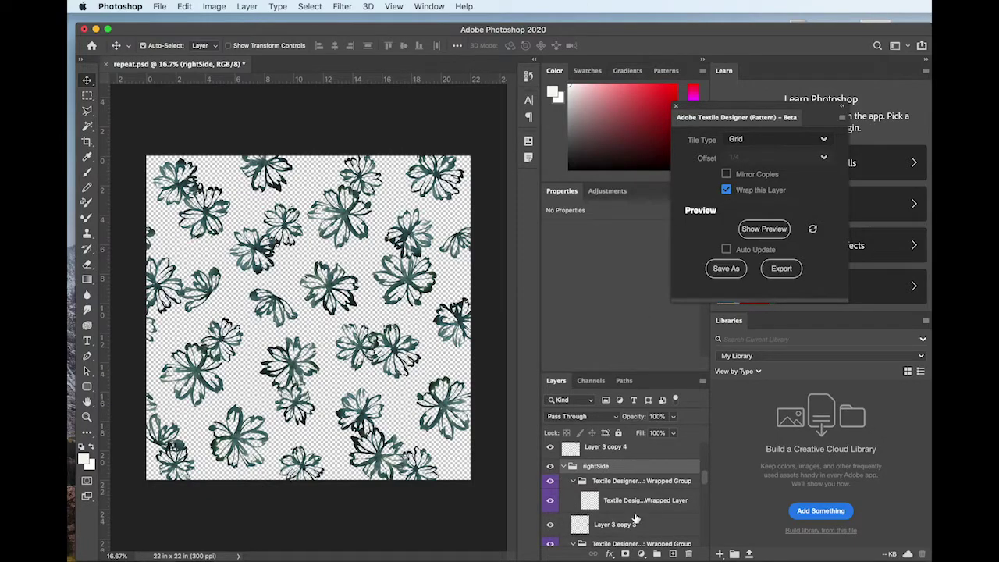
Turn on 'Wrap this Layer' for the Bottom flower group in Textile Designer.
scroll(673, 474, "up", 2)
left_click(563, 486)
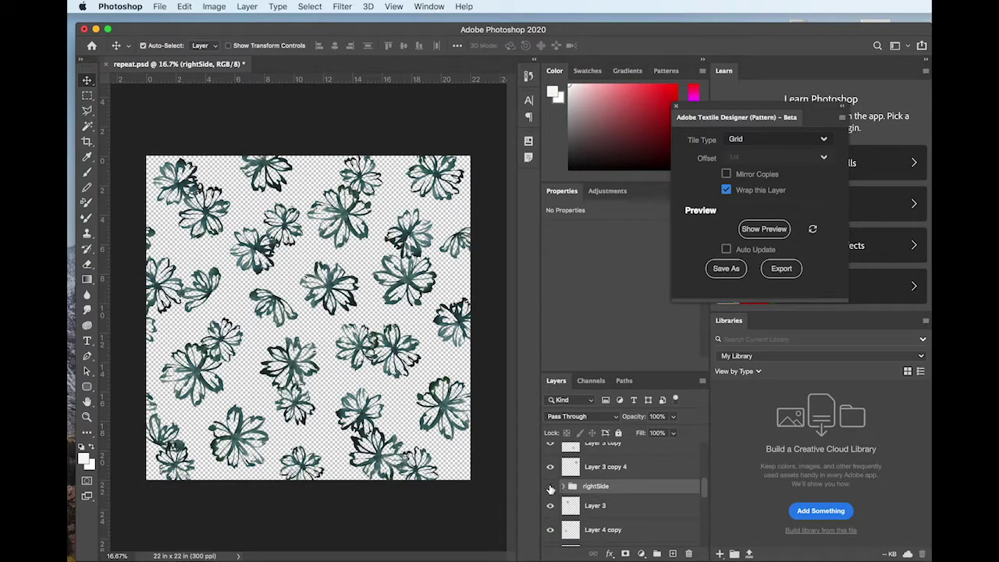
scroll(550, 487, "up", 5)
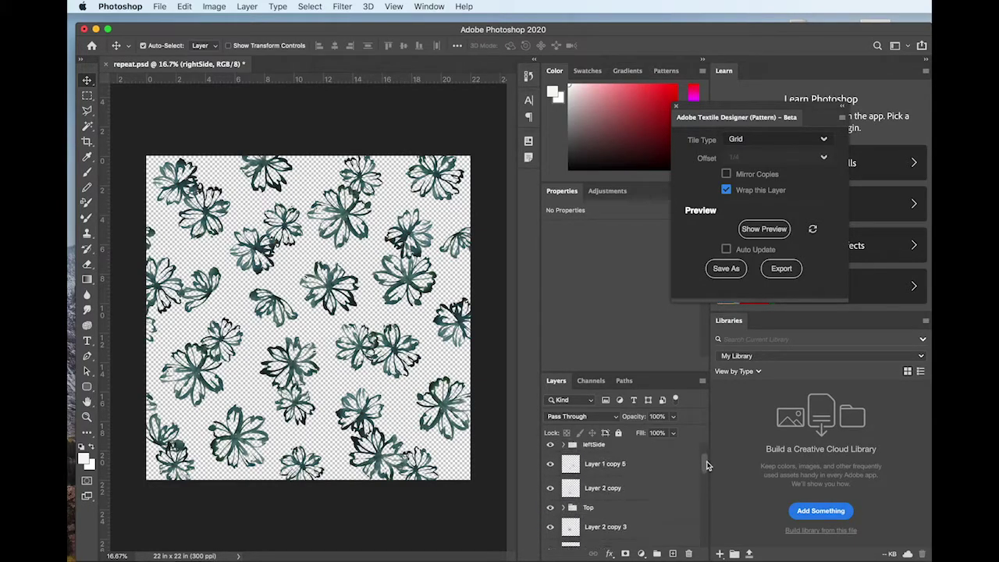
left_click(563, 450)
left_click(616, 468)
left_click(622, 492, "shift")
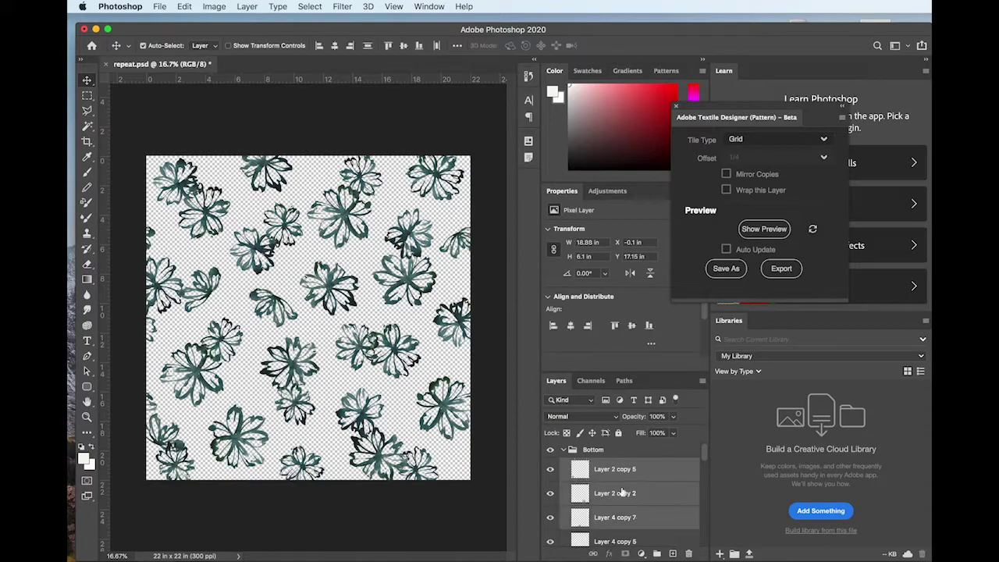
left_click(550, 449)
left_click(550, 449)
left_click(629, 451)
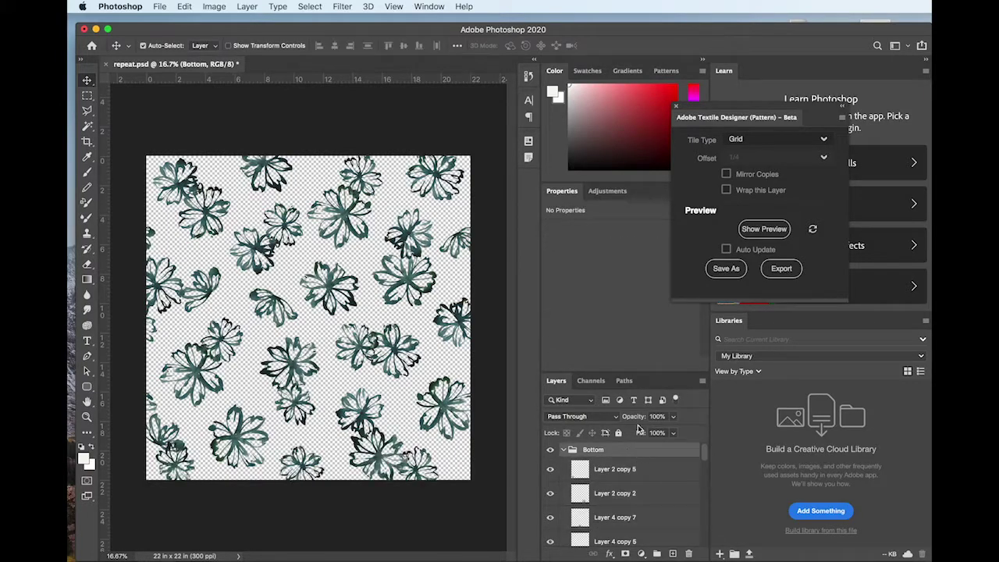
left_click(726, 190)
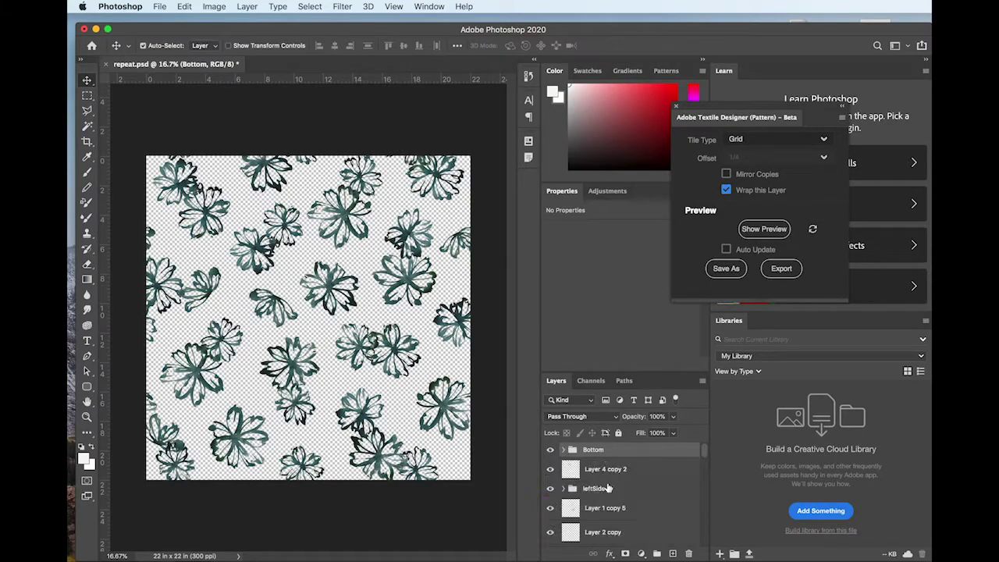
Turn on 'Wrap this Layer' for the leftSide flower group.
left_click(613, 489)
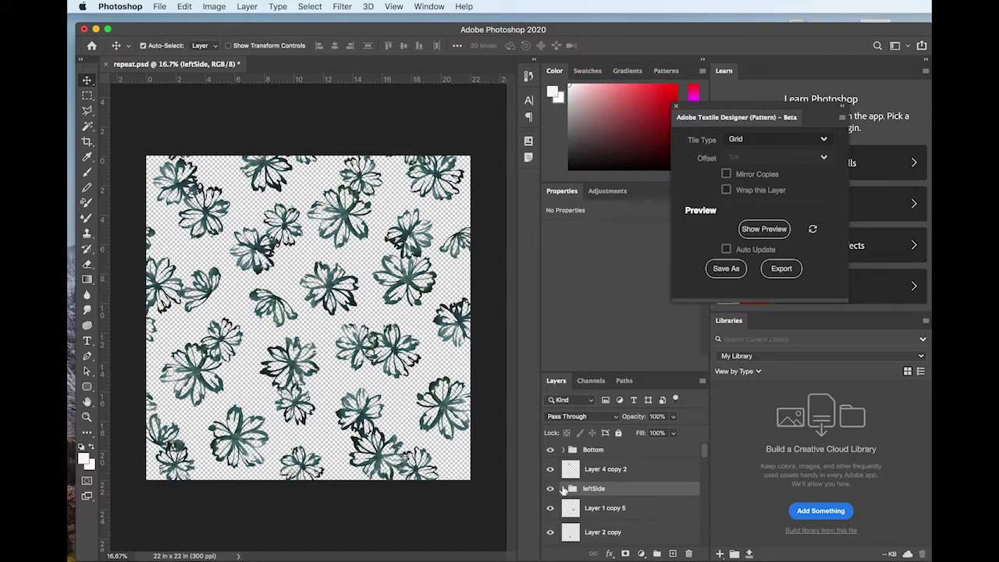
left_click(563, 489)
left_click(603, 460)
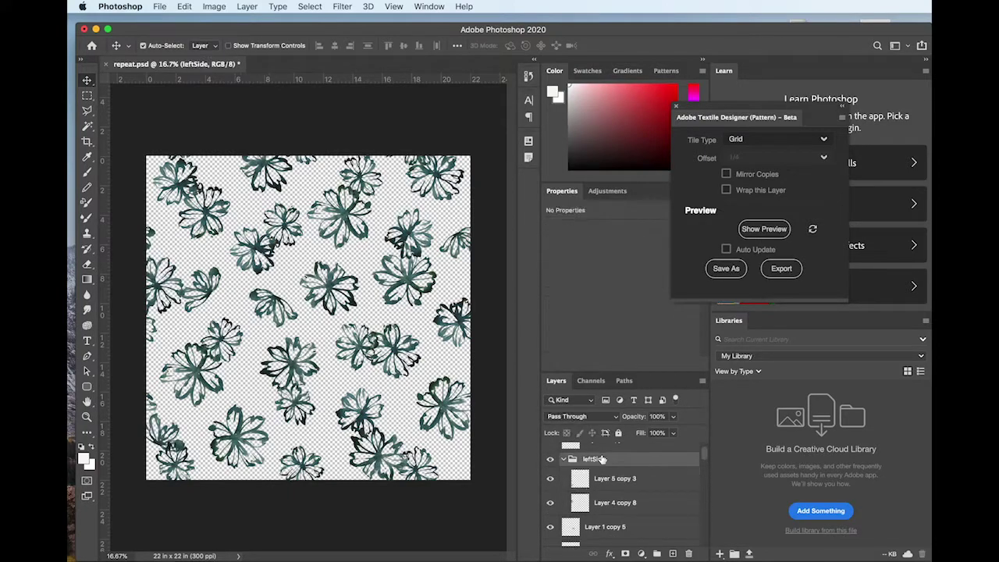
left_click(727, 190)
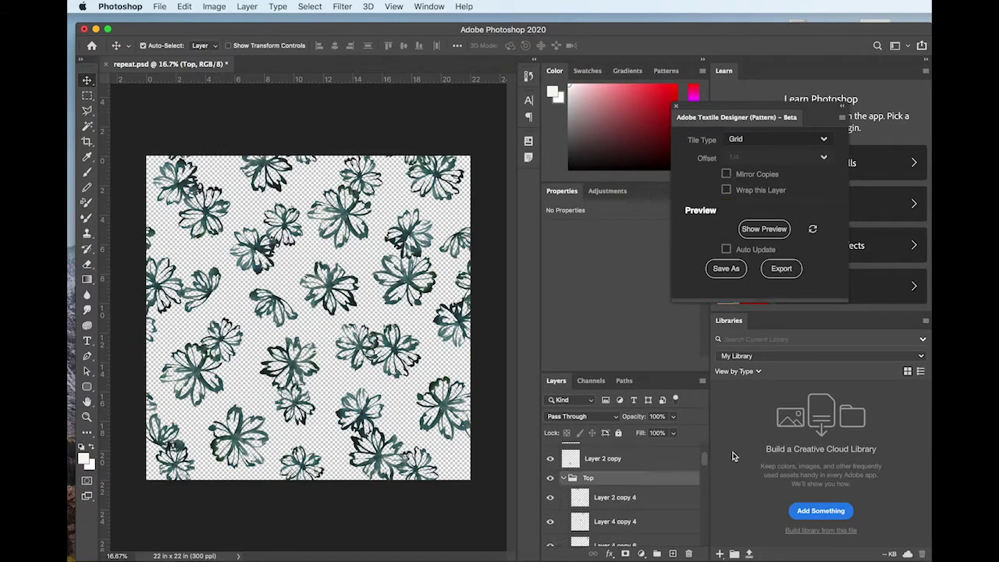
Turn on 'Wrap this Layer' for the Top flower group, then collapse rightSide.
left_click(612, 479)
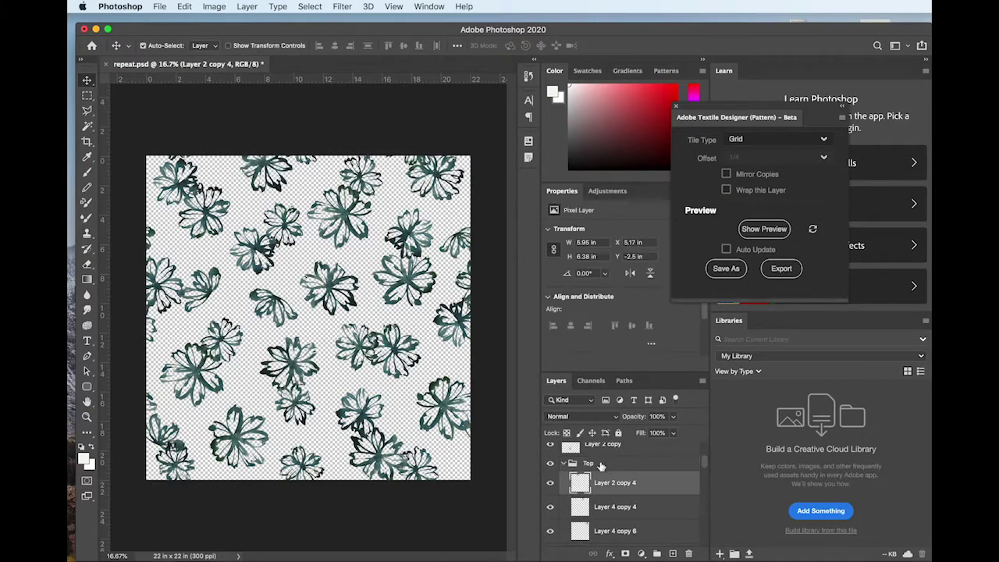
left_click(600, 465)
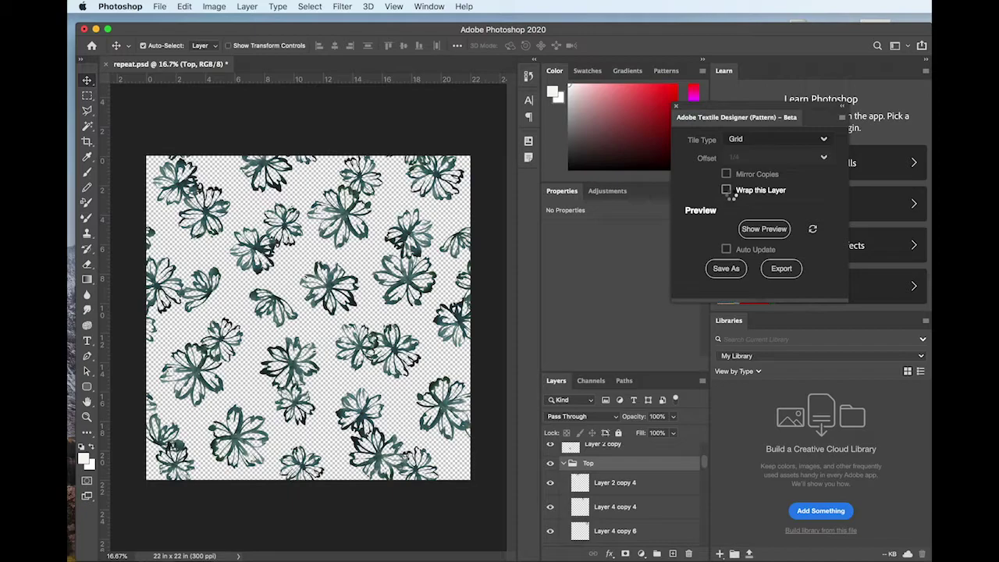
left_click(726, 190)
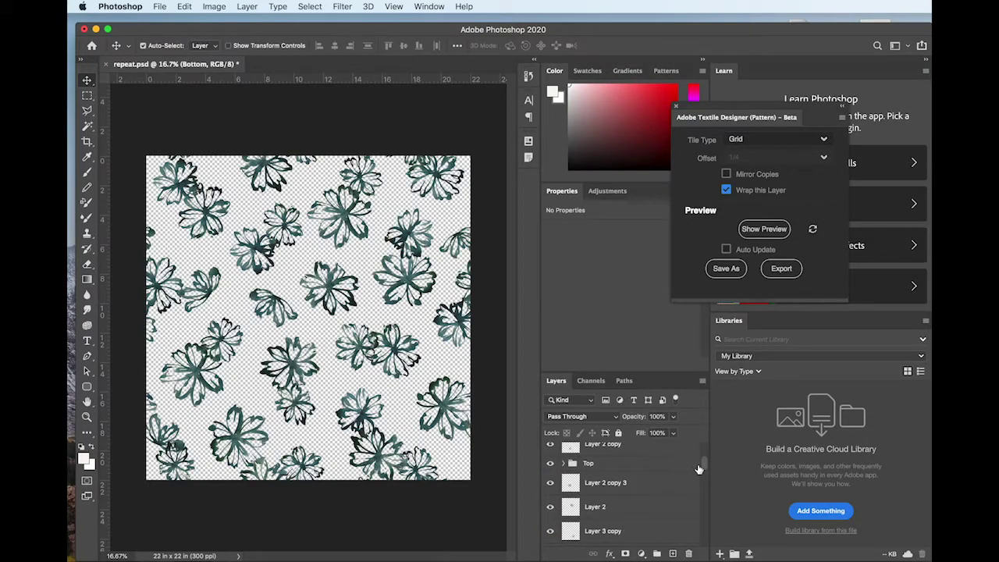
left_click(564, 486)
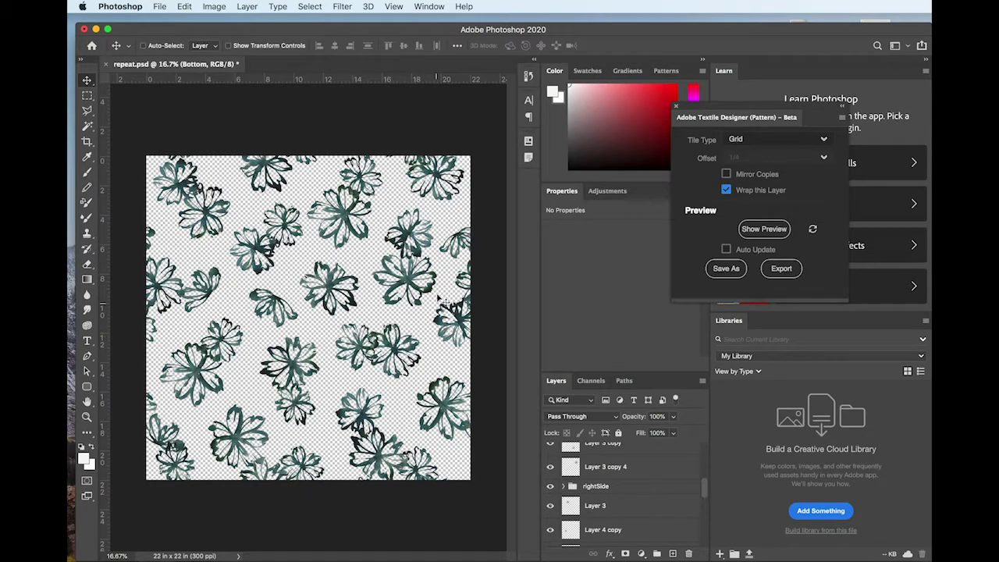
Select the whole canvas and define it as a pattern named FloralRepeat.
key("super+a")
left_click(185, 6)
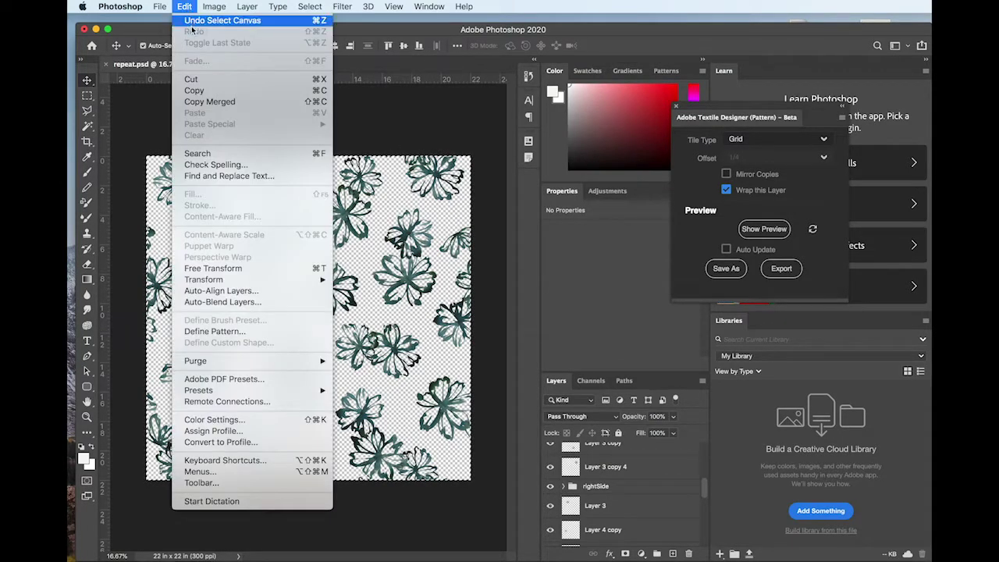
left_click(258, 332)
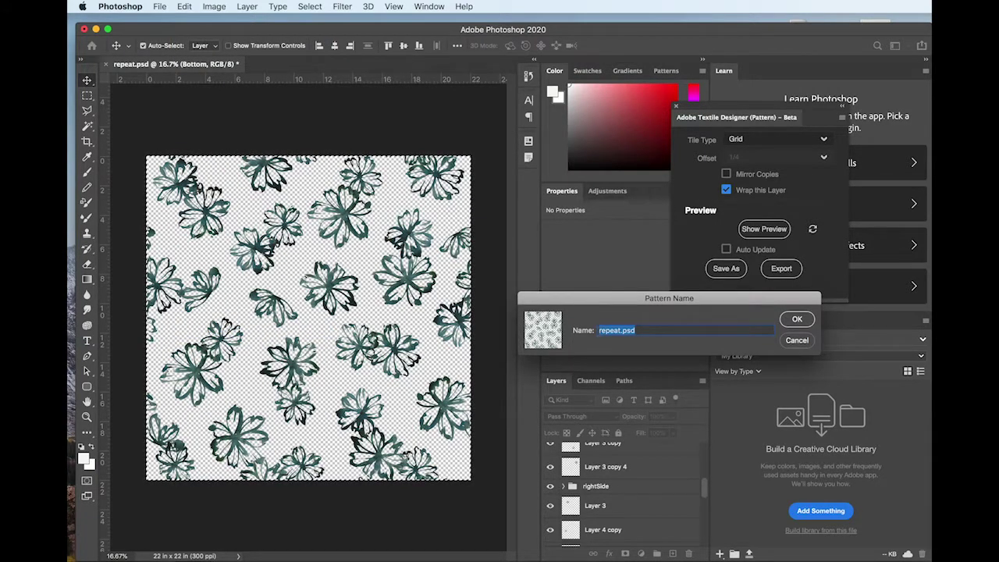
left_click(598, 330)
type("Floral")
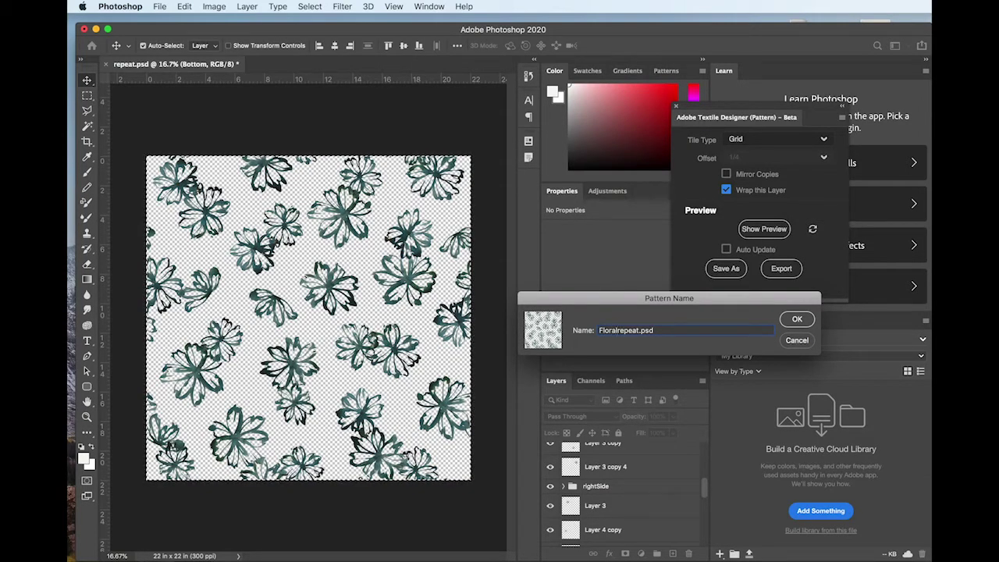
key("Delete")
type("R")
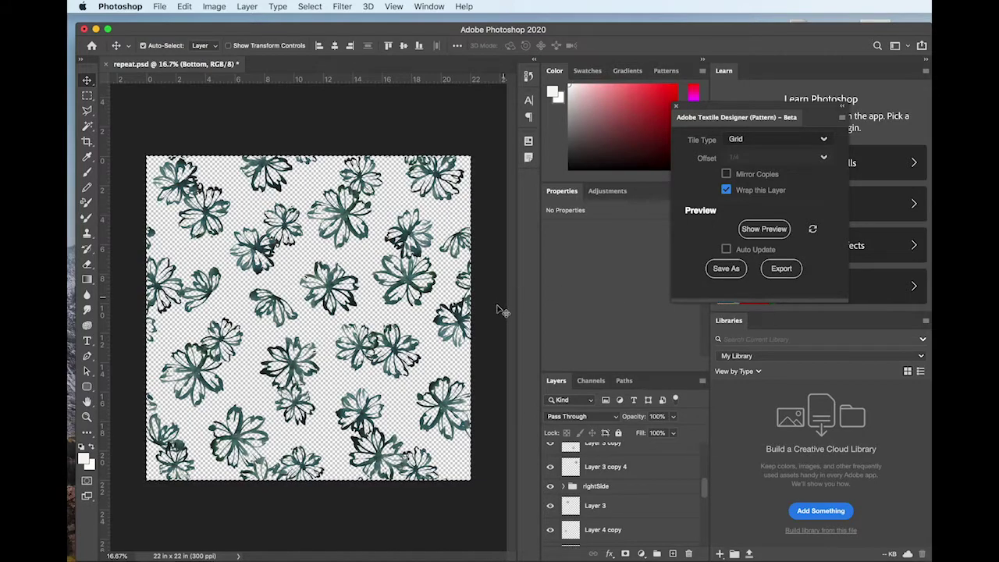
In the New Document settings, set the width to 60 inches and select the height value.
left_click(162, 8)
key("Escape")
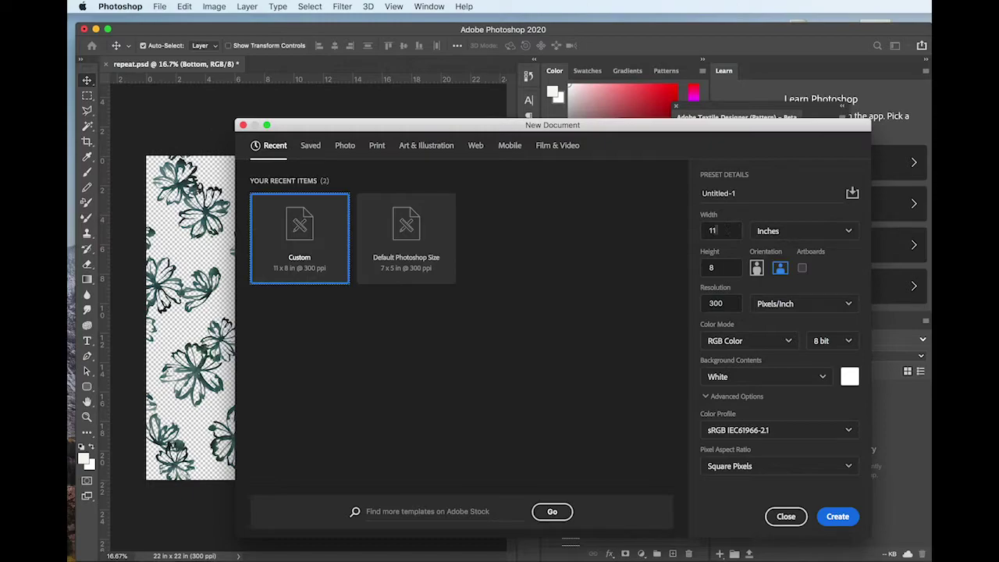
double_click(723, 230)
type("60")
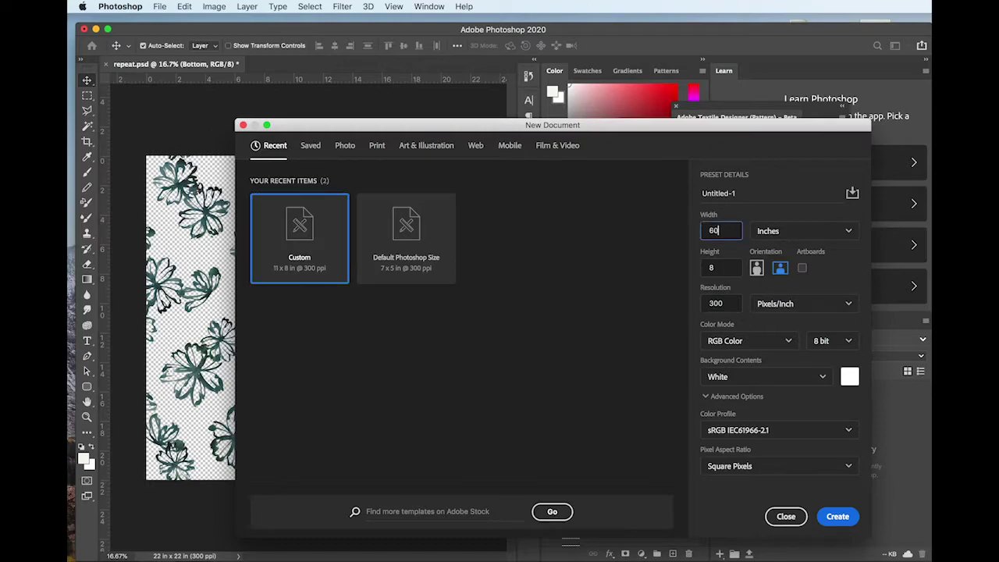
double_click(712, 268)
Create the 60 × 60 in document and fill it with the FloralRepeat pattern.
type("60")
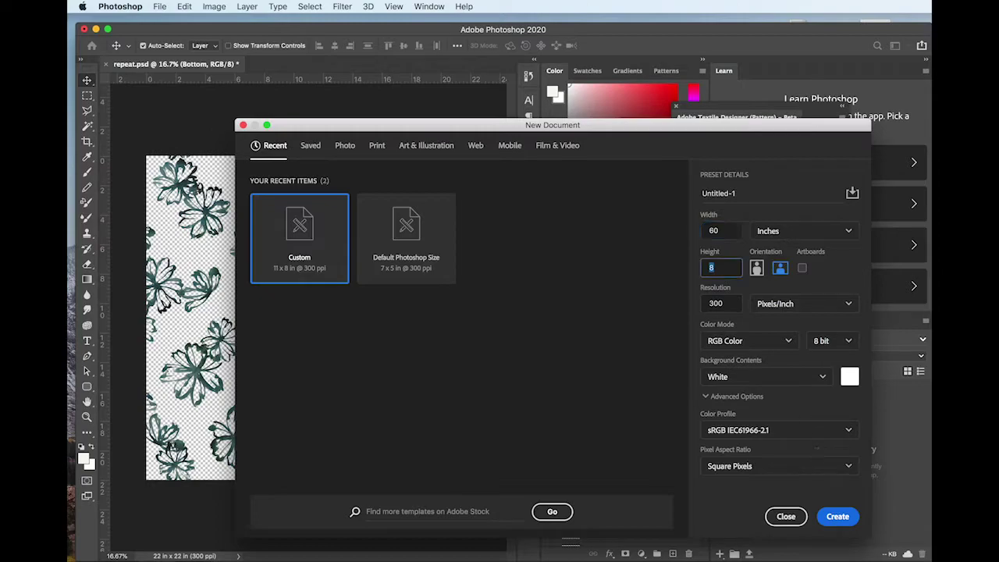
left_click(837, 517)
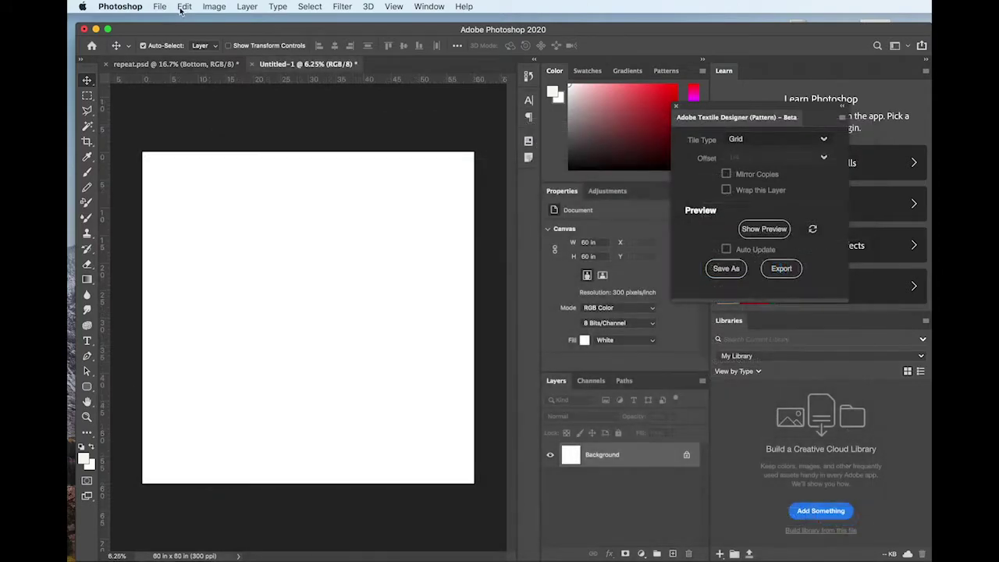
left_click(181, 8)
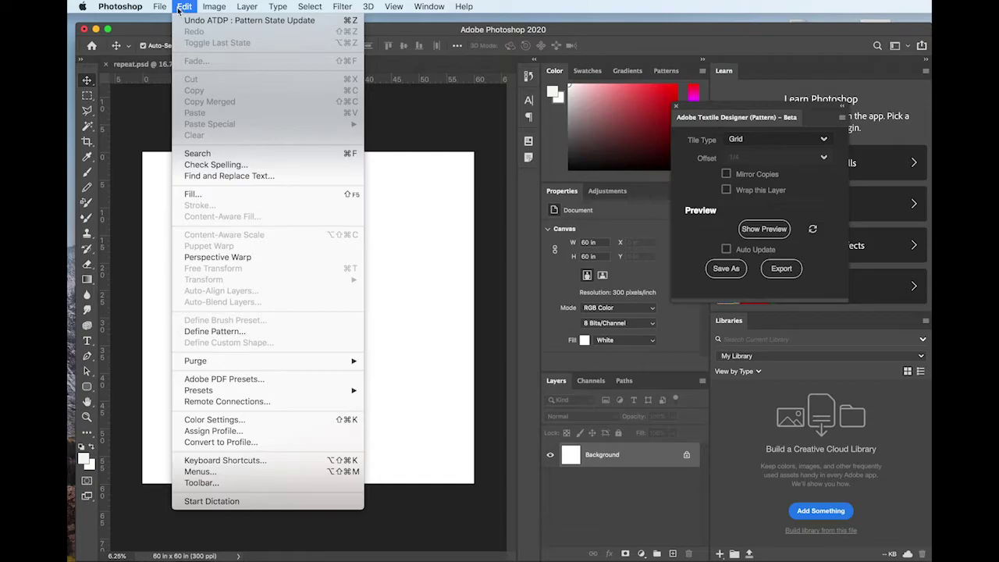
left_click(289, 193)
left_click(676, 275)
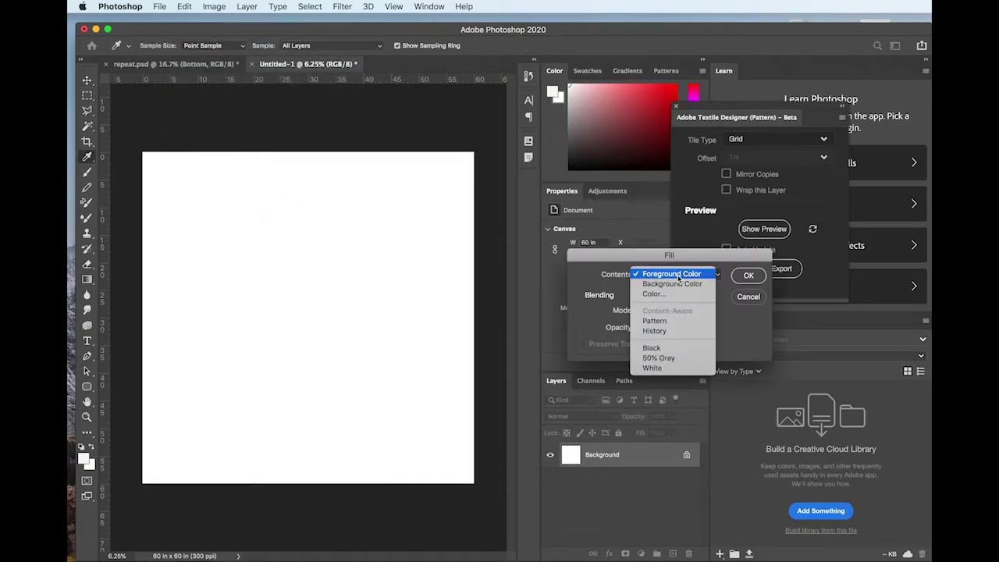
left_click(674, 321)
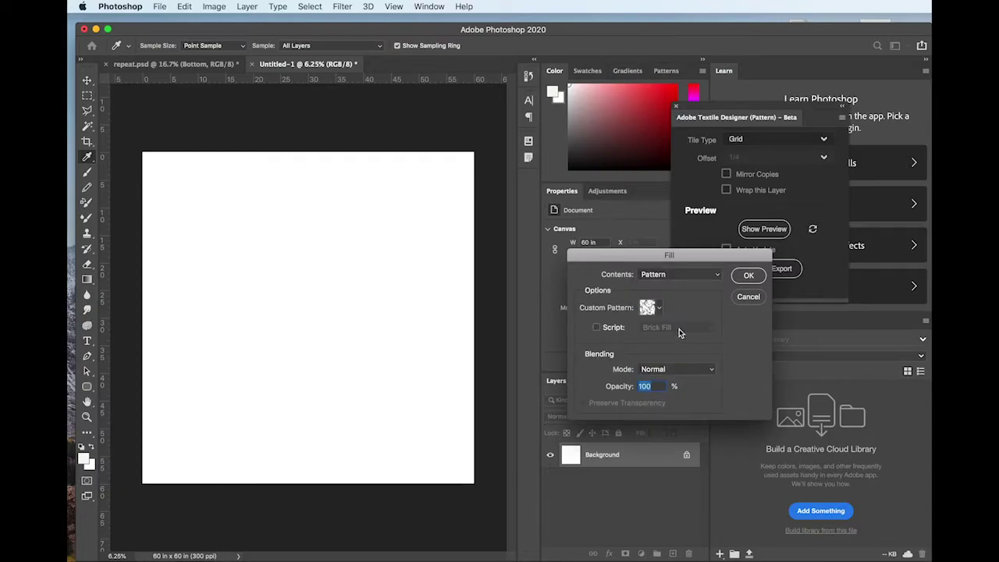
left_click(659, 309)
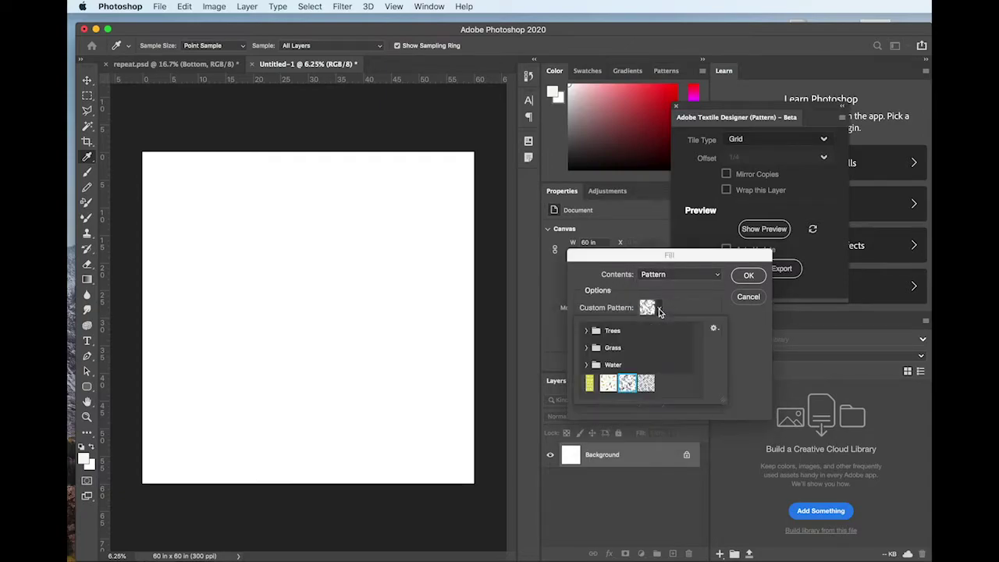
left_click(646, 383)
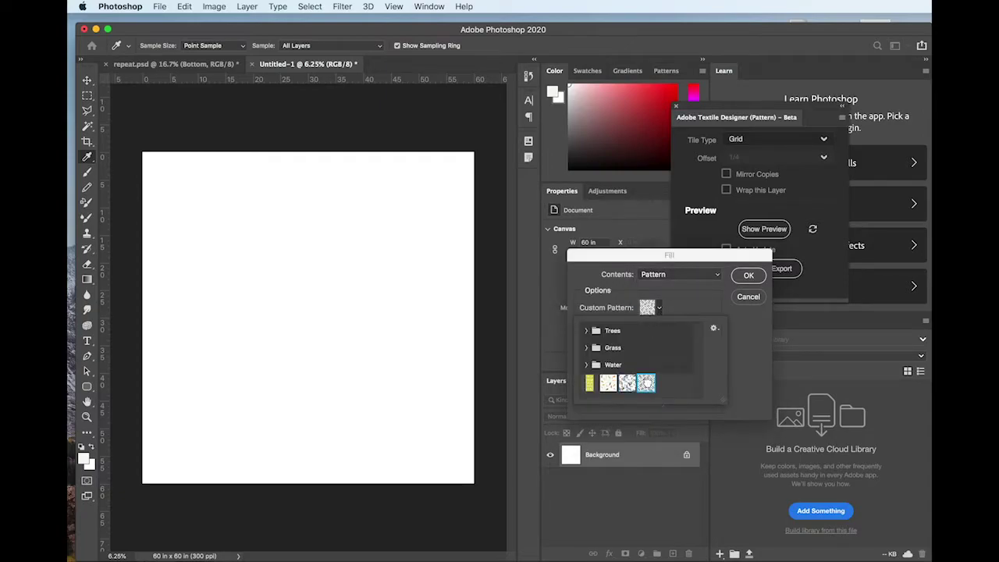
left_click(758, 276)
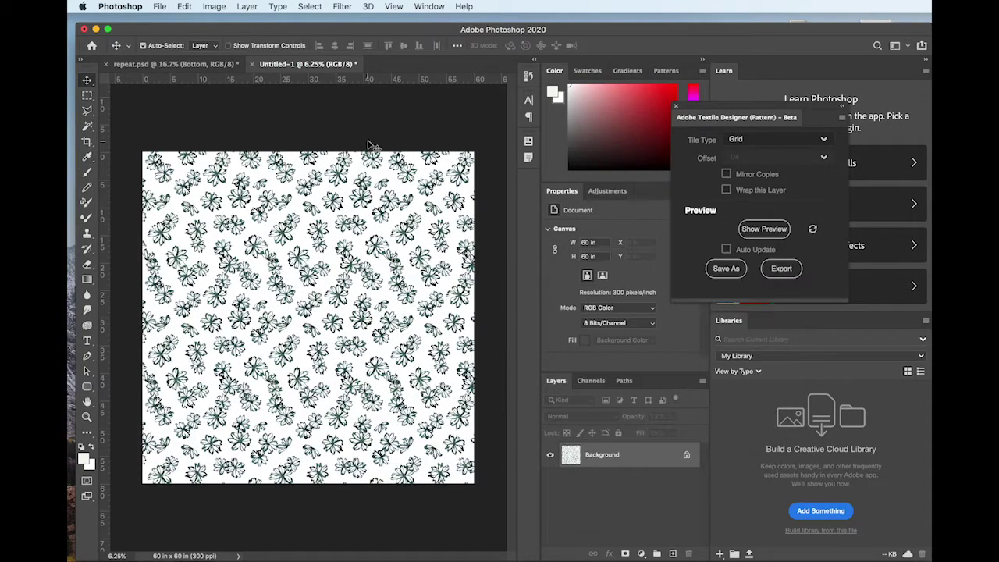